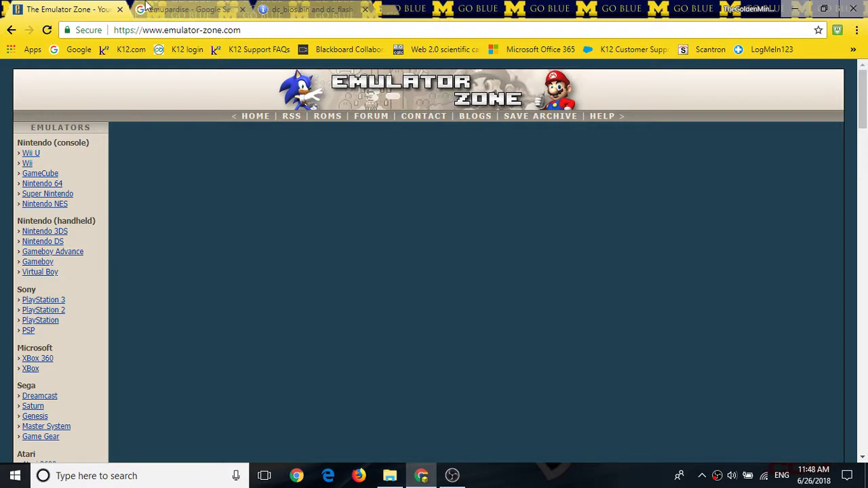
# Glance at the emuparadise and dc_bios tabs, then open Emulator Zone's Sega Dreamcast page
pyautogui.click(174, 8)
pyautogui.click(308, 9)
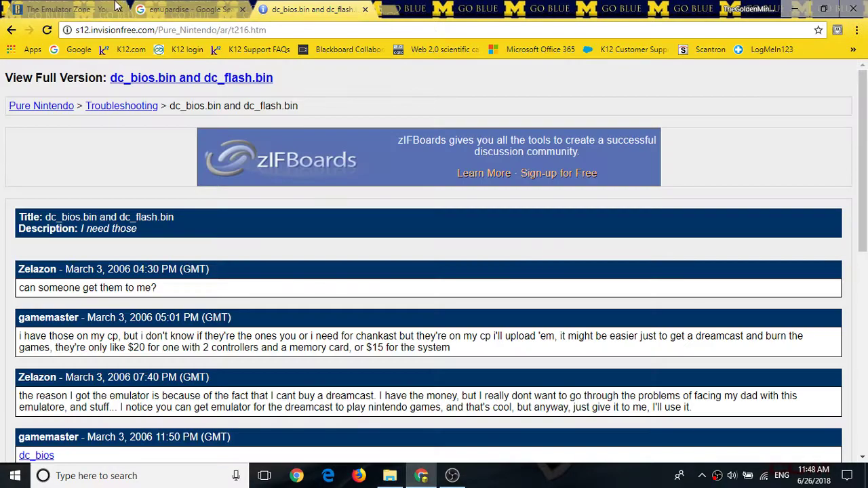
pyautogui.click(69, 7)
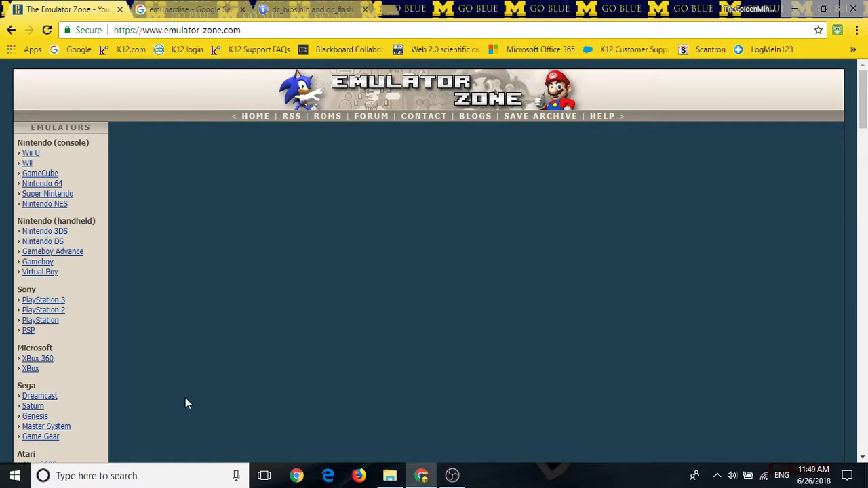
pyautogui.click(48, 396)
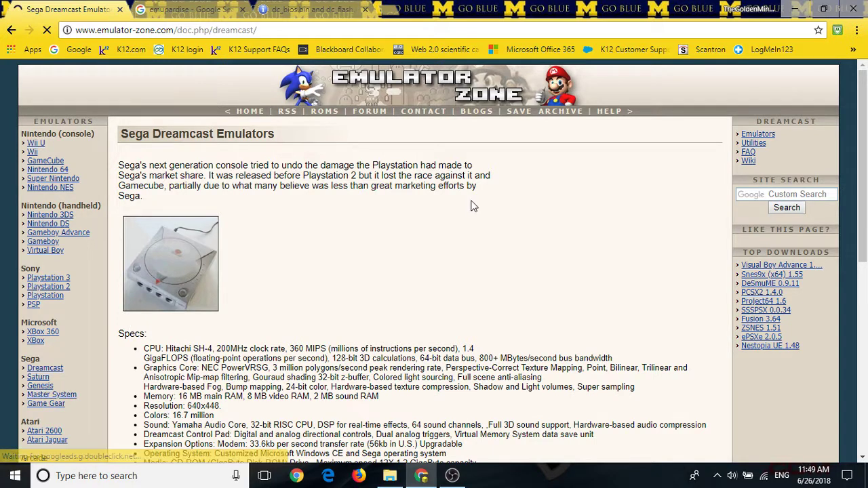
pyautogui.moveTo(473, 206); pyautogui.dragTo(120, 162)
pyautogui.click(227, 207)
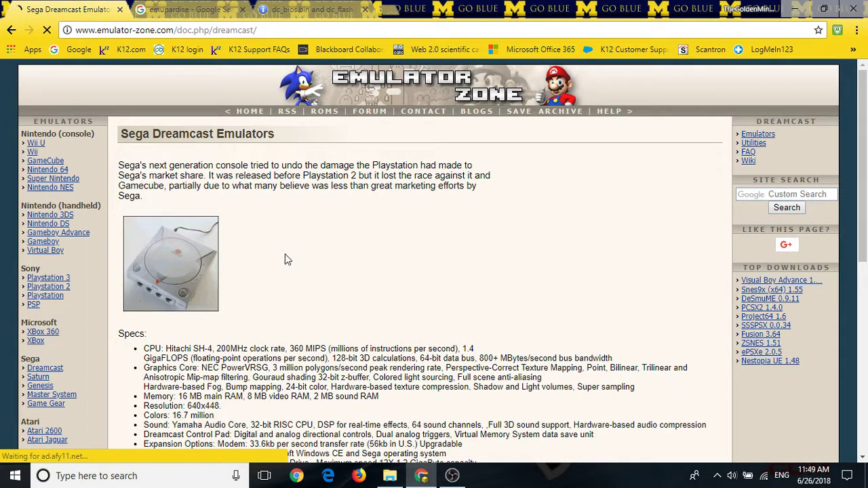
pyautogui.scroll(-6, 290, 237)
pyautogui.moveTo(144, 194)
pyautogui.mouseDown()
pyautogui.moveTo(120, 169)
pyautogui.moveTo(224, 168)
pyautogui.mouseUp()
pyautogui.click(441, 182)
pyautogui.moveTo(482, 188); pyautogui.dragTo(119, 166)
pyautogui.click(517, 187)
pyautogui.moveTo(488, 190)
pyautogui.mouseDown()
pyautogui.moveTo(319, 165)
pyautogui.moveTo(134, 165)
pyautogui.mouseUp()
pyautogui.click(141, 164)
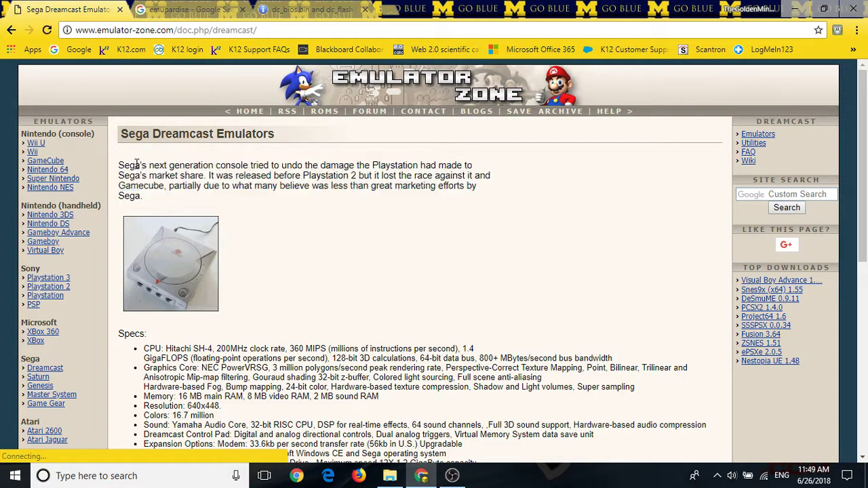
pyautogui.moveTo(506, 189)
pyautogui.mouseDown()
pyautogui.moveTo(407, 165)
pyautogui.moveTo(179, 175)
pyautogui.moveTo(120, 162)
pyautogui.mouseUp()
pyautogui.click(177, 171)
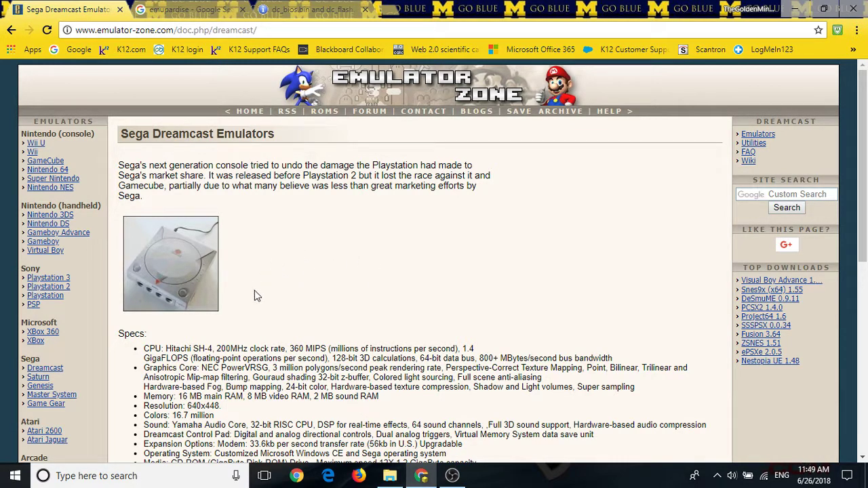
pyautogui.doubleClick(141, 264)
pyautogui.click(141, 263)
pyautogui.doubleClick(136, 266)
pyautogui.click(136, 266)
# Scroll the Dreamcast page, flip between the emuparadise and dc_bios tabs, then return
pyautogui.scroll(-5, 243, 246)
pyautogui.scroll(-1, 243, 246)
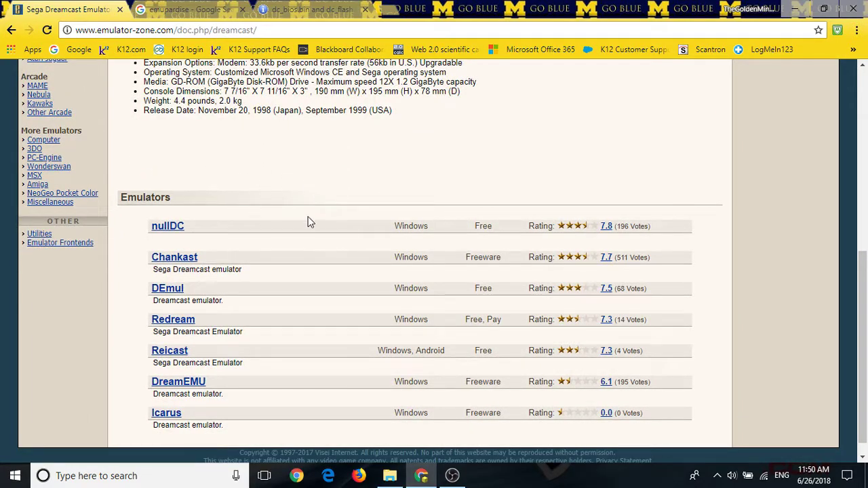
pyautogui.scroll(6, 337, 255)
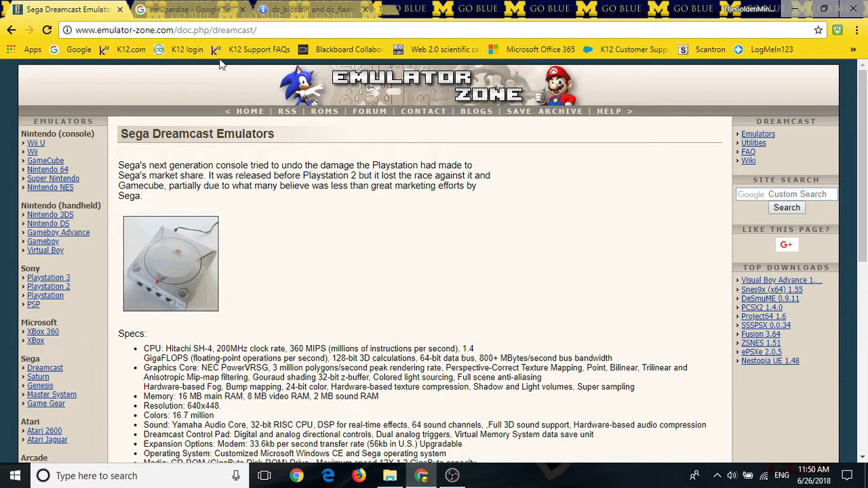
pyautogui.click(197, 10)
pyautogui.click(305, 8)
pyautogui.click(186, 9)
pyautogui.click(305, 8)
pyautogui.click(171, 11)
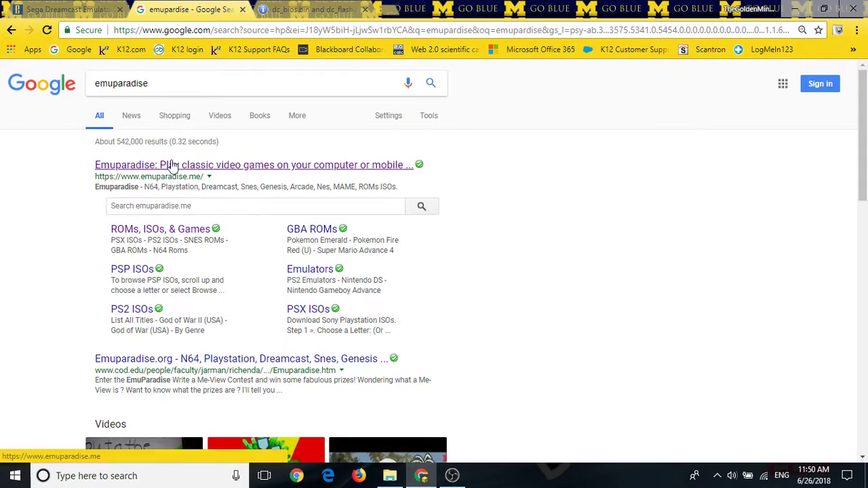
pyautogui.click(62, 6)
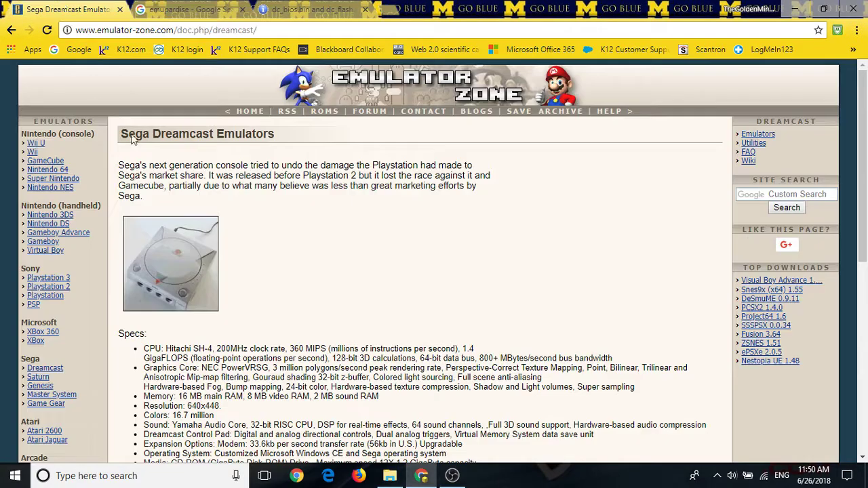
# Check the address-bar site suggestions and scroll down to the emulator list headed by nullDC
pyautogui.scroll(-6, 305, 283)
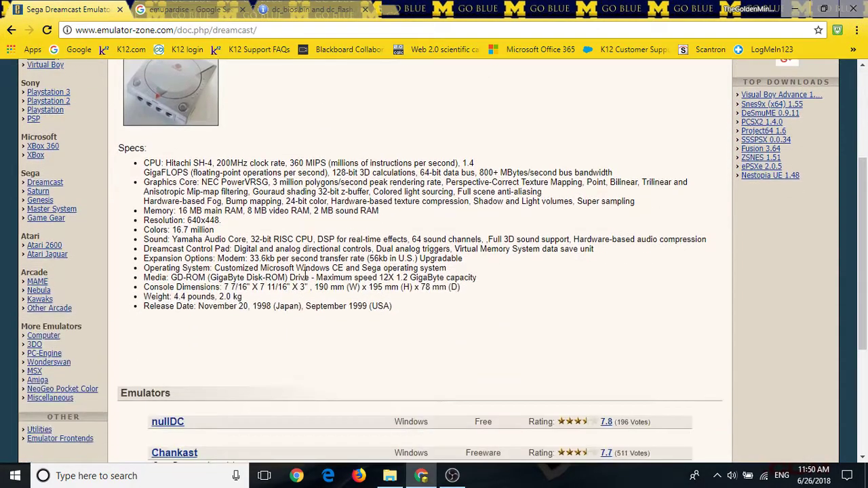
pyautogui.scroll(6, 281, 196)
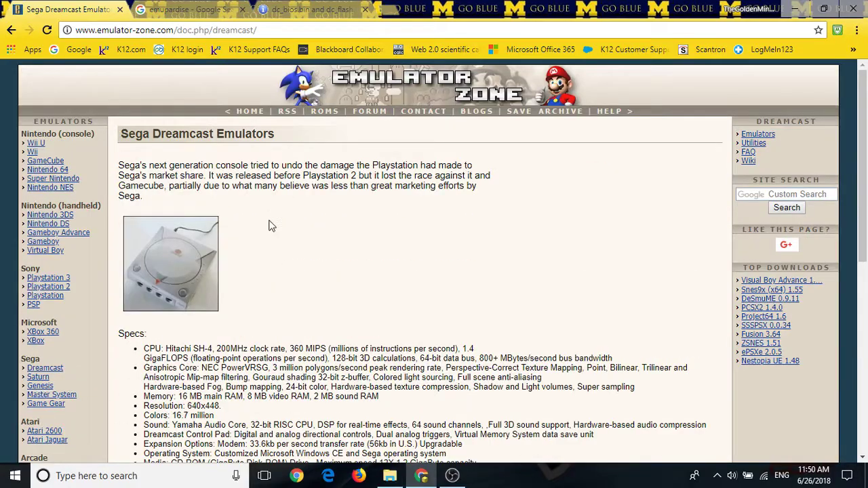
pyautogui.scroll(-2, 247, 260)
pyautogui.scroll(2, 247, 260)
pyautogui.click(76, 30)
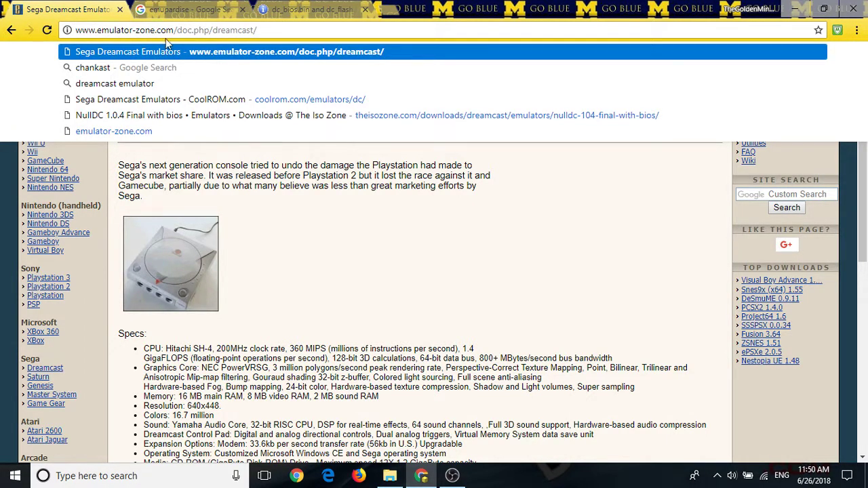
pyautogui.click(311, 241)
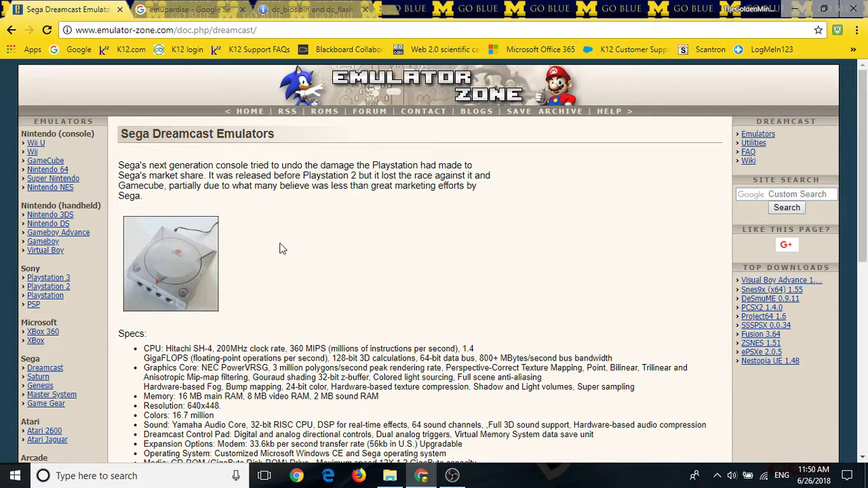
pyautogui.scroll(-5, 269, 238)
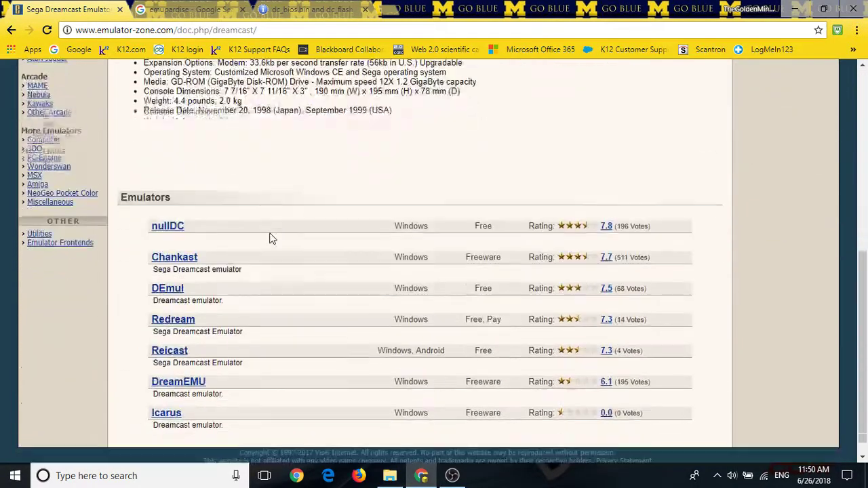
# Open the nullDC emulator page and download the nullDC_104_r136.7z archive
pyautogui.click(170, 229)
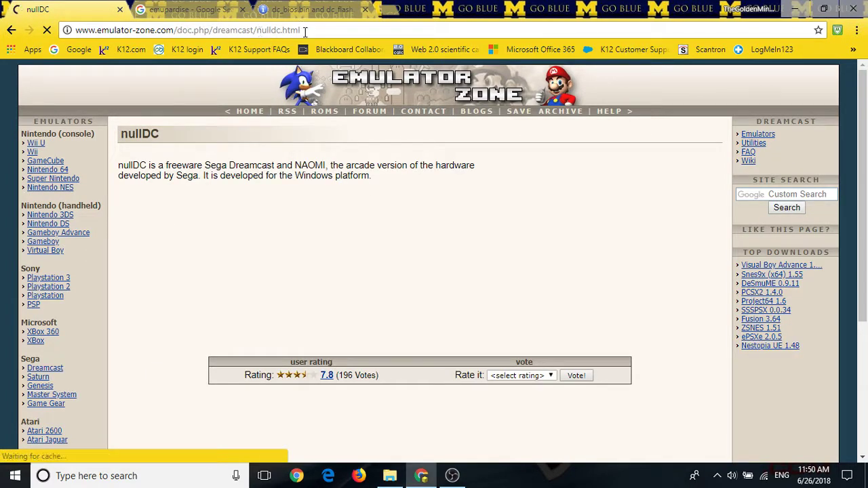
pyautogui.scroll(-1, 265, 235)
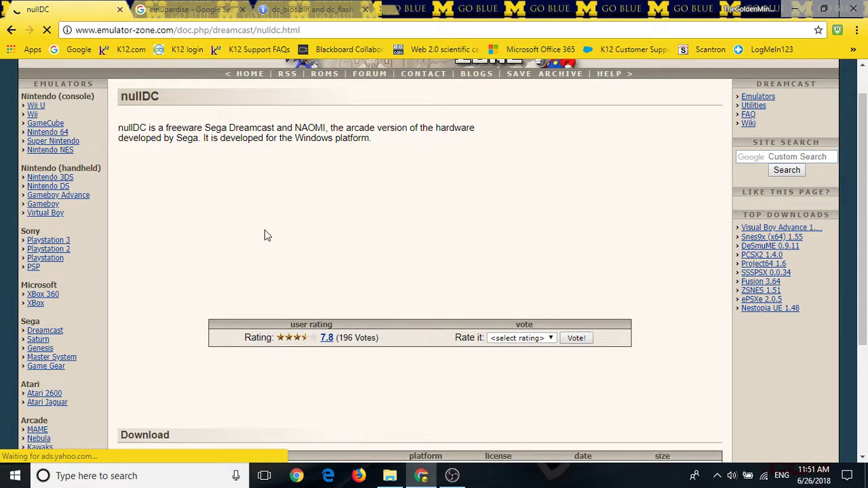
pyautogui.scroll(-3, 251, 264)
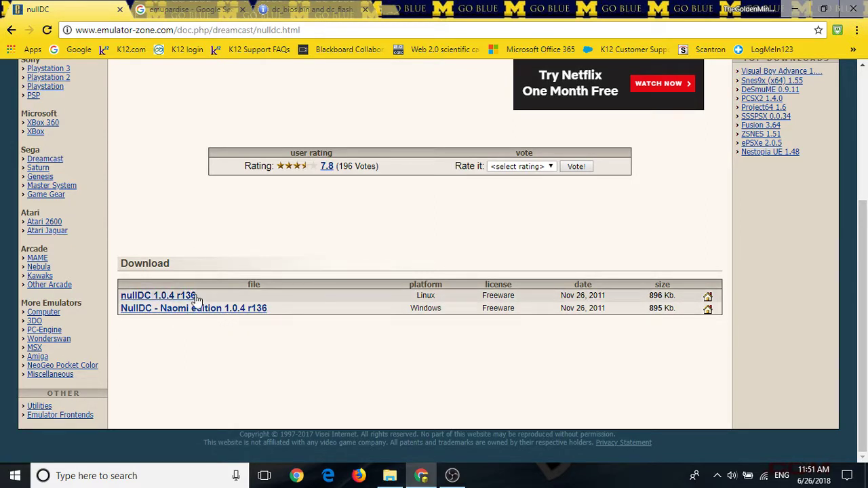
pyautogui.click(172, 296)
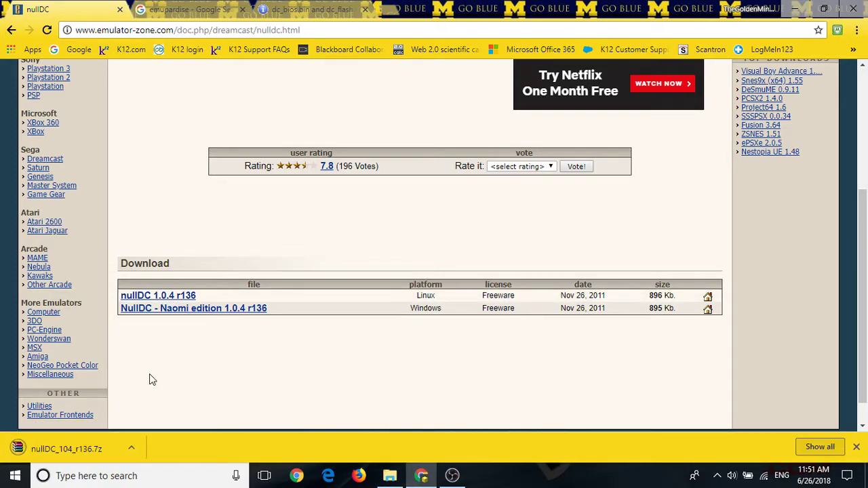
# Go to the dc_bios forum thread and scroll down to gamemaster's post
pyautogui.scroll(3, 252, 385)
pyautogui.click(182, 7)
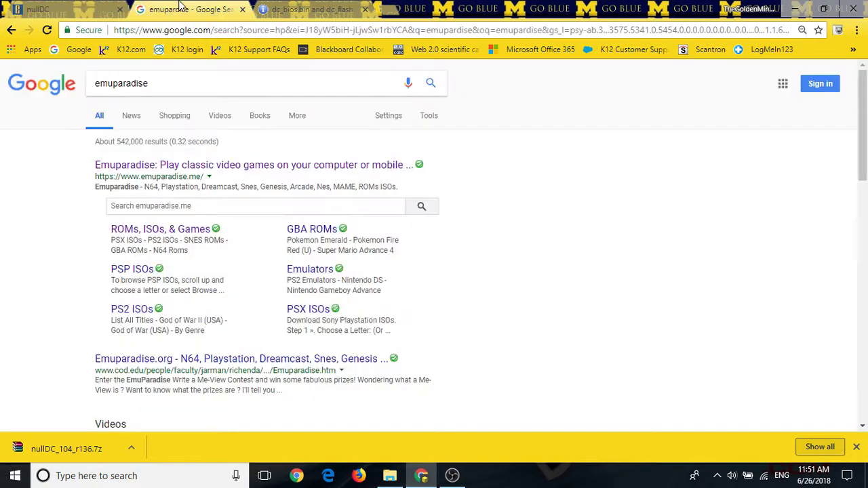
pyautogui.click(309, 9)
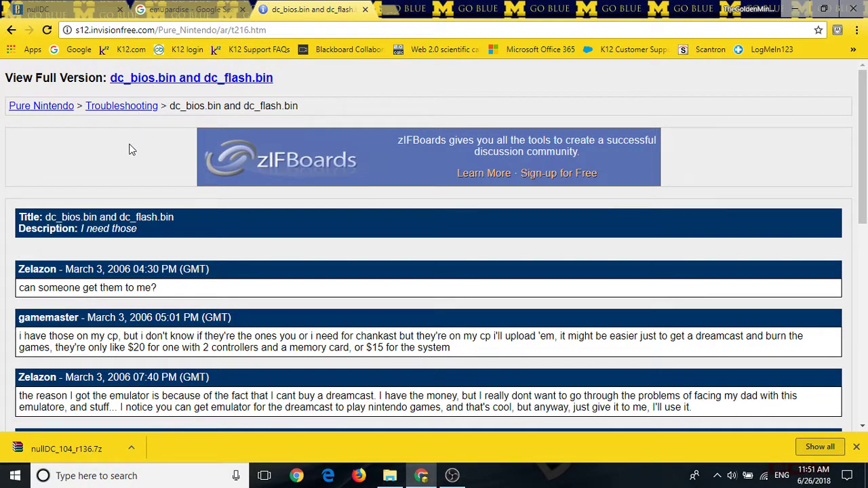
pyautogui.scroll(-2, 132, 139)
pyautogui.scroll(-2, 132, 142)
pyautogui.scroll(5, 132, 144)
pyautogui.scroll(-5, 138, 188)
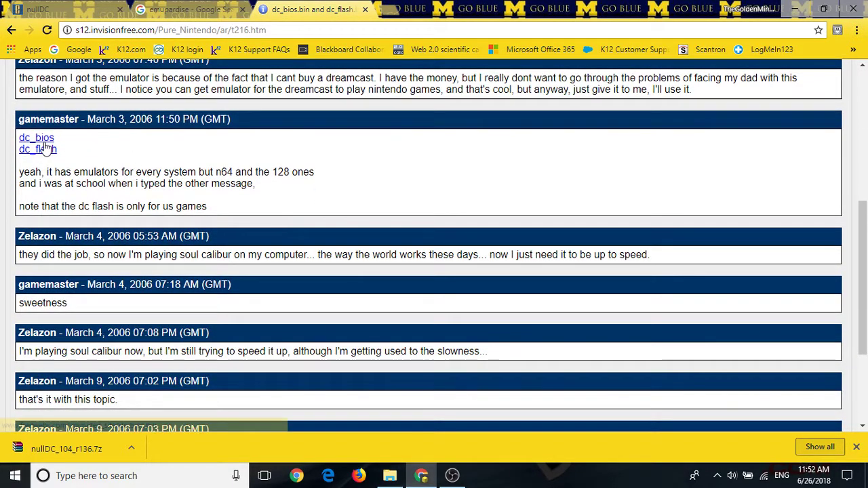
# Download dc_bios.bin and dc_flash.bin, then return to the emuparadise search results
pyautogui.click(41, 138)
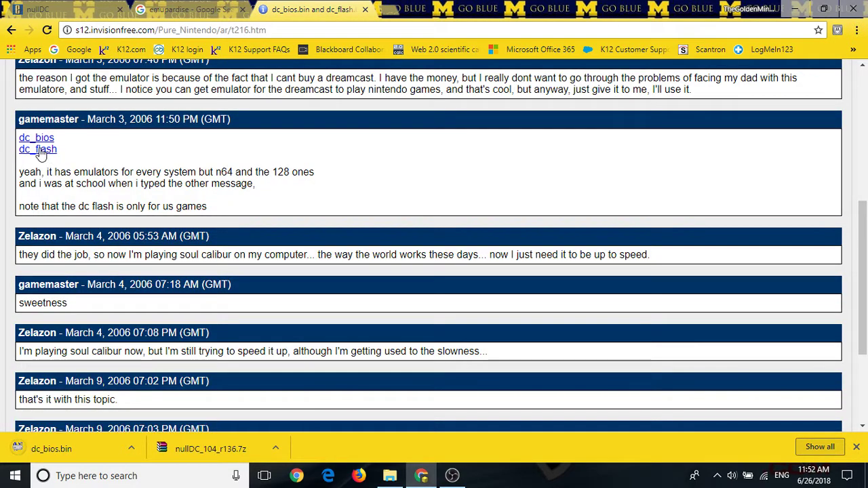
pyautogui.click(39, 154)
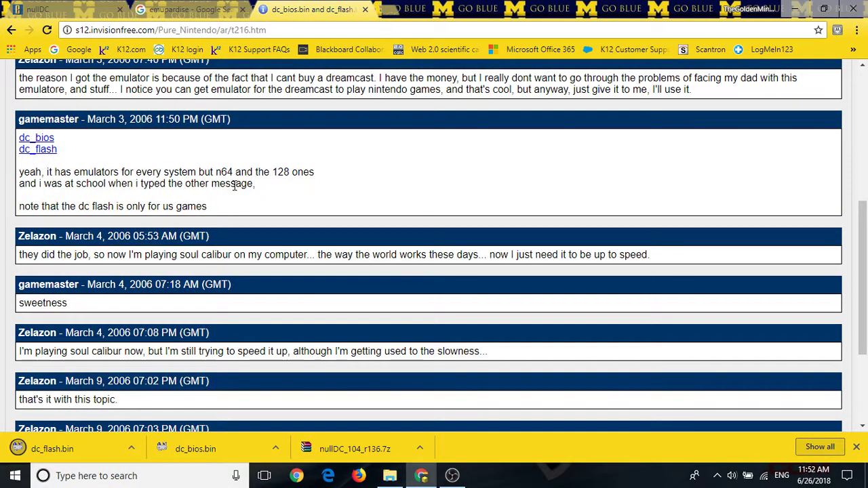
pyautogui.scroll(5, 234, 185)
pyautogui.click(189, 8)
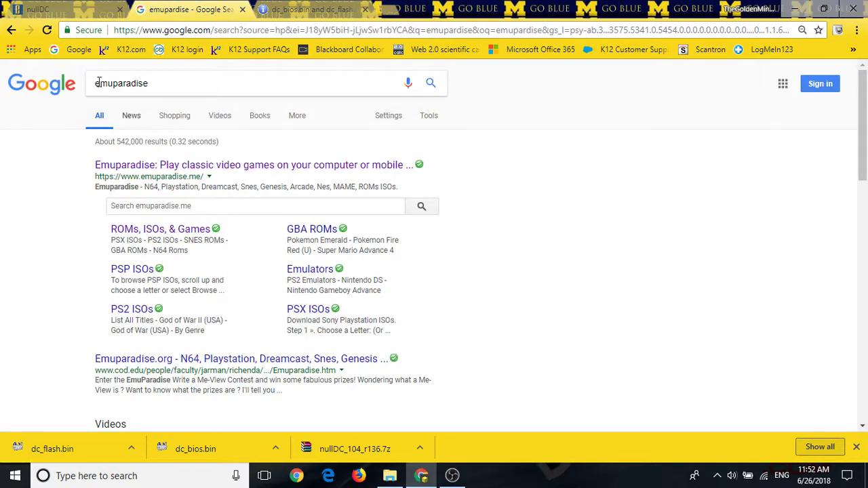
# Open the Emuparadise website from the Google search results
pyautogui.moveTo(178, 84); pyautogui.dragTo(106, 83)
pyautogui.click(169, 83)
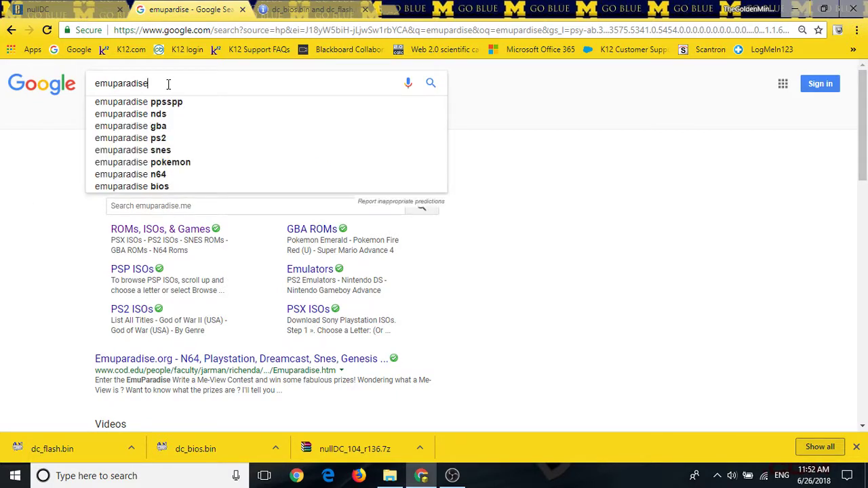
pyautogui.click(57, 225)
pyautogui.click(161, 173)
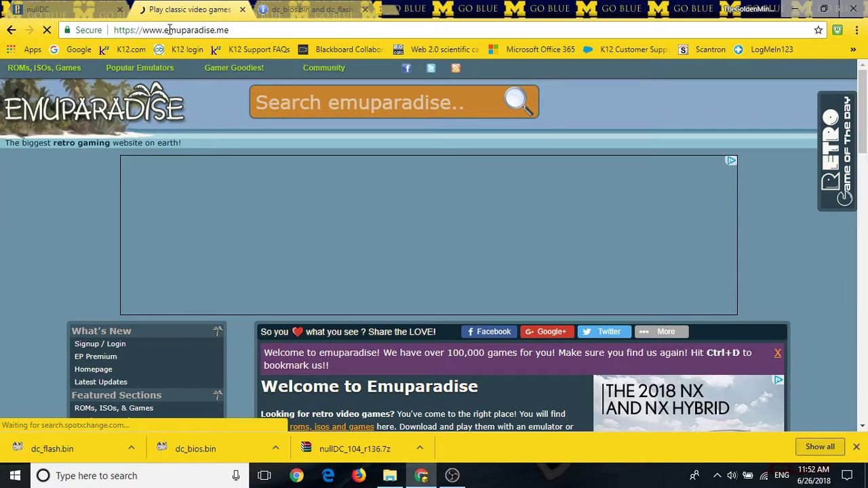
# Go to ROMs, ISOs & Games and open the Sega Dreamcast ISOs listing
pyautogui.scroll(-3, 283, 324)
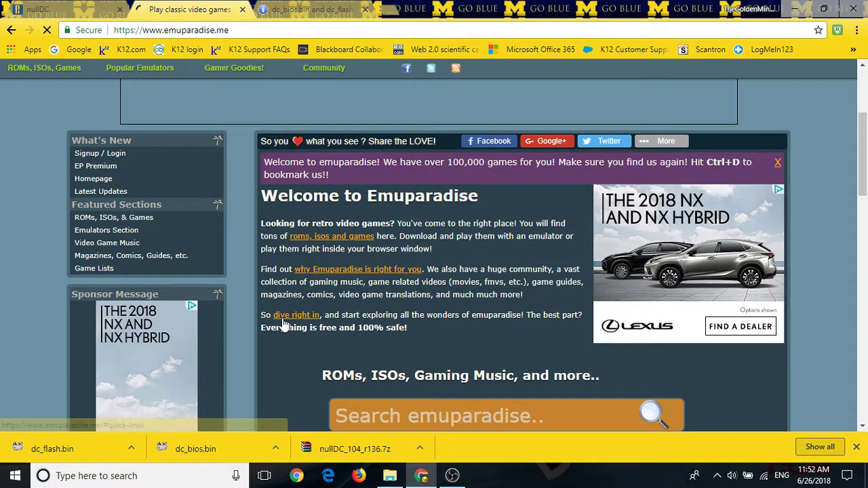
pyautogui.scroll(-4, 269, 231)
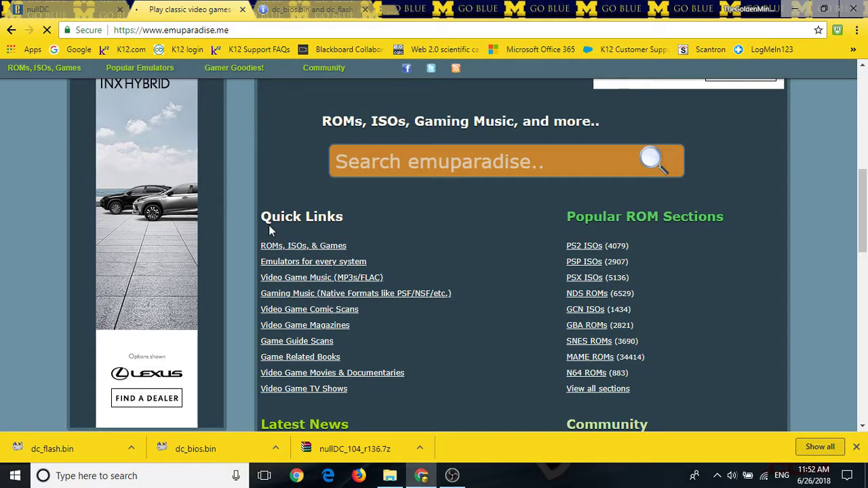
pyautogui.click(271, 245)
pyautogui.scroll(-5, 297, 228)
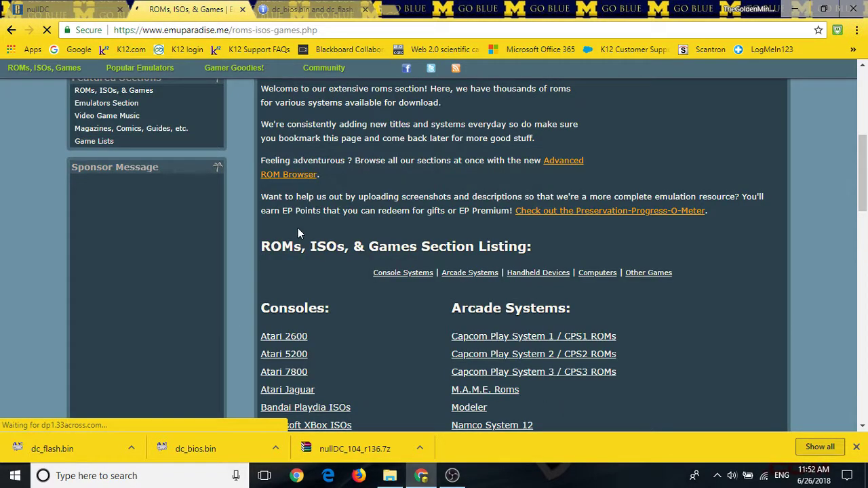
pyautogui.scroll(-3, 298, 227)
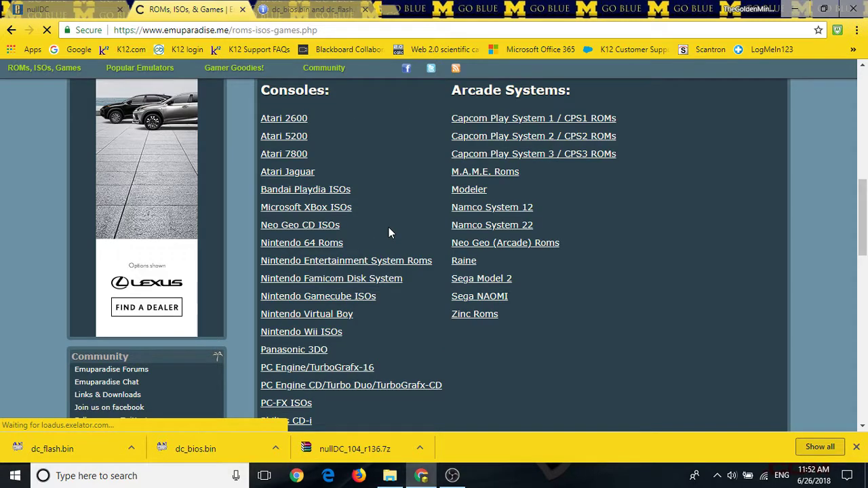
pyautogui.scroll(-3, 388, 233)
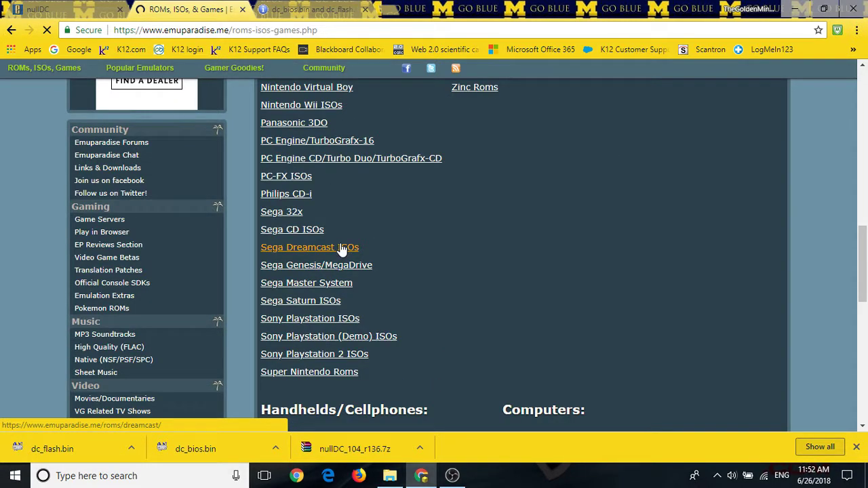
pyautogui.click(343, 249)
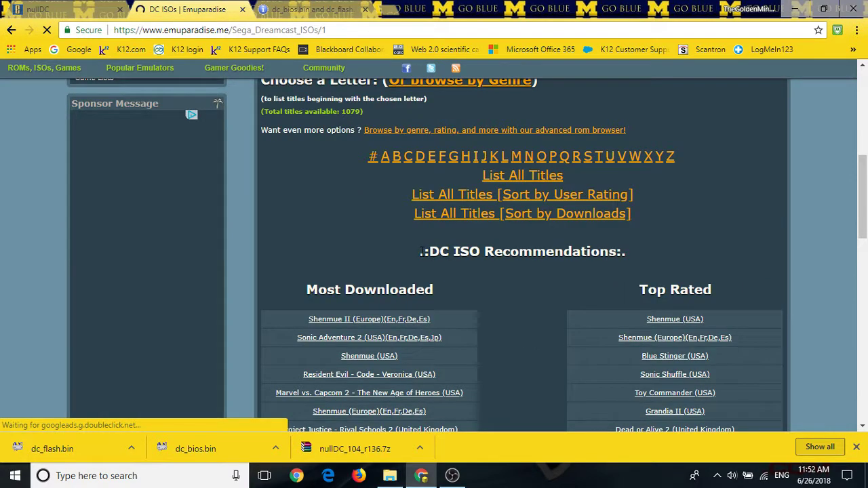
# Jump to Sonic Adventure 2 (USA) download links and check the three-disc version's 1.7G size
pyautogui.scroll(-2, 422, 252)
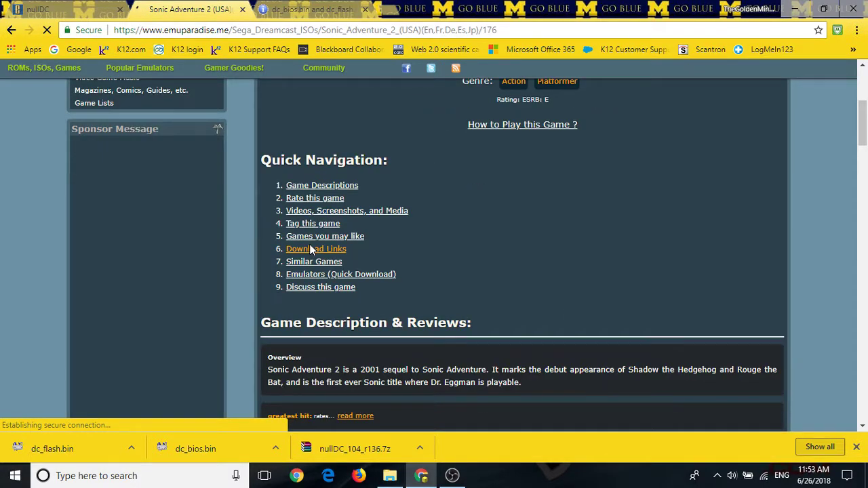
pyautogui.click(310, 247)
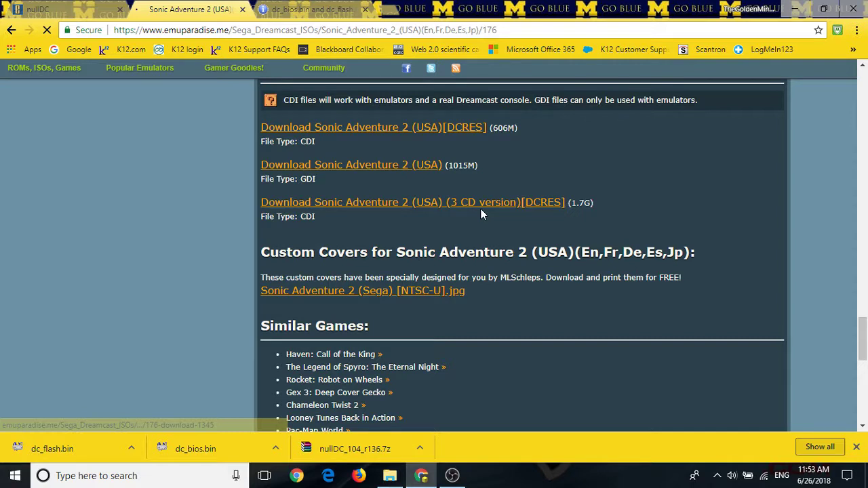
pyautogui.doubleClick(583, 202)
pyautogui.moveTo(581, 201); pyautogui.dragTo(607, 209)
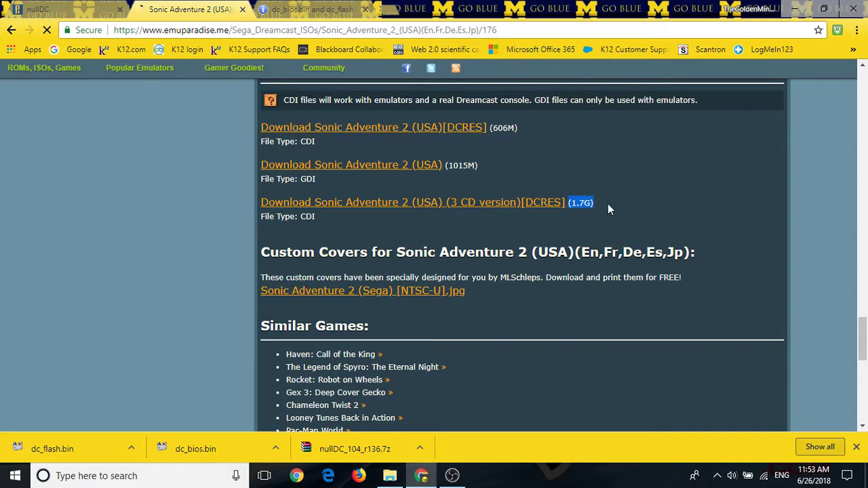
pyautogui.click(608, 205)
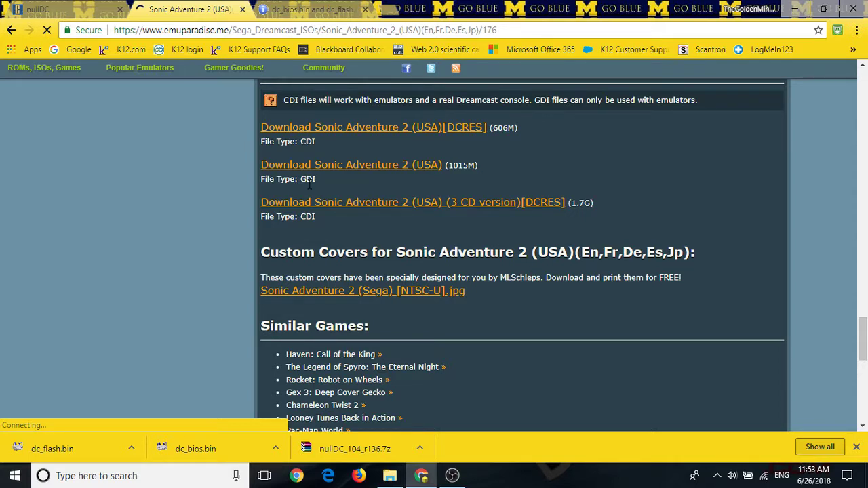
# Start the 606M CDI Sonic Adventure 2 download, look over its page, then minimize the browser
pyautogui.click(380, 131)
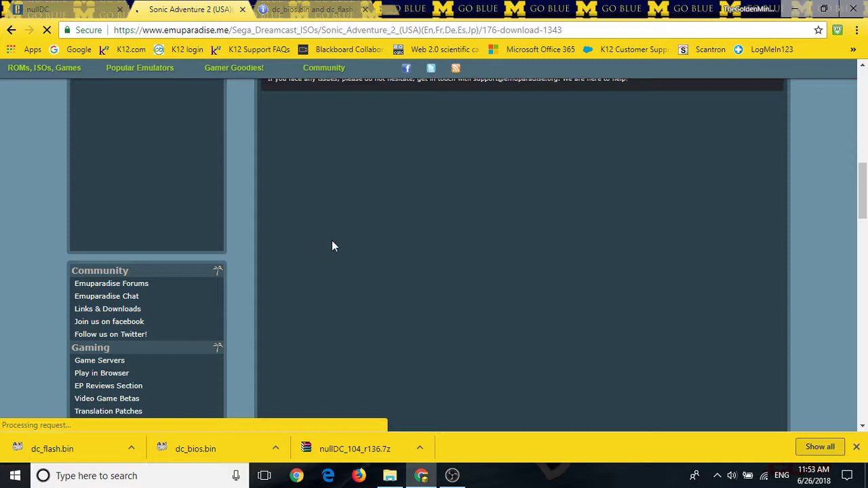
pyautogui.scroll(-4, 332, 246)
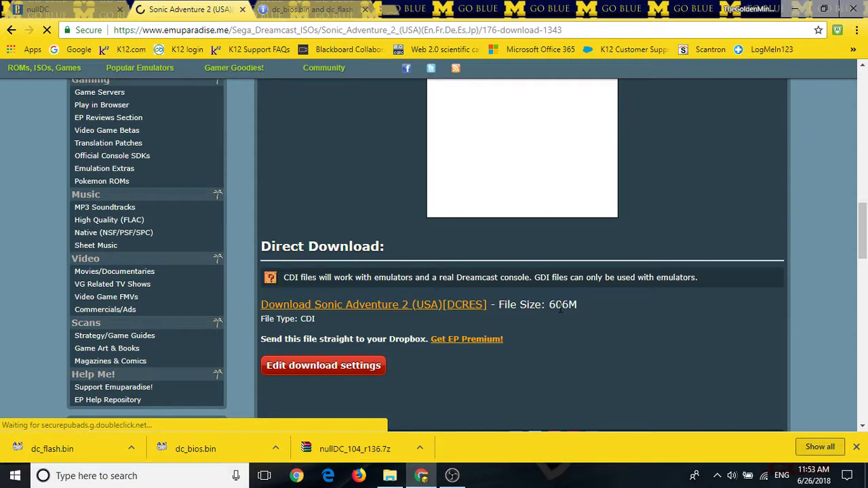
pyautogui.scroll(3, 365, 292)
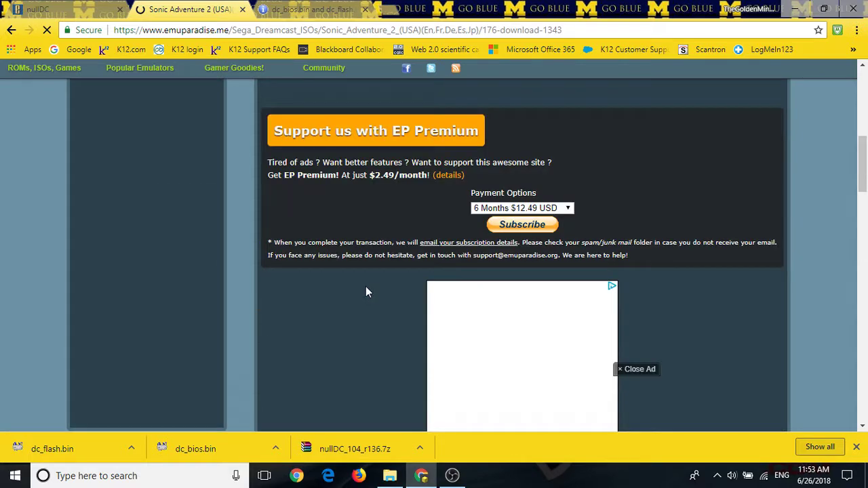
pyautogui.scroll(-5, 407, 263)
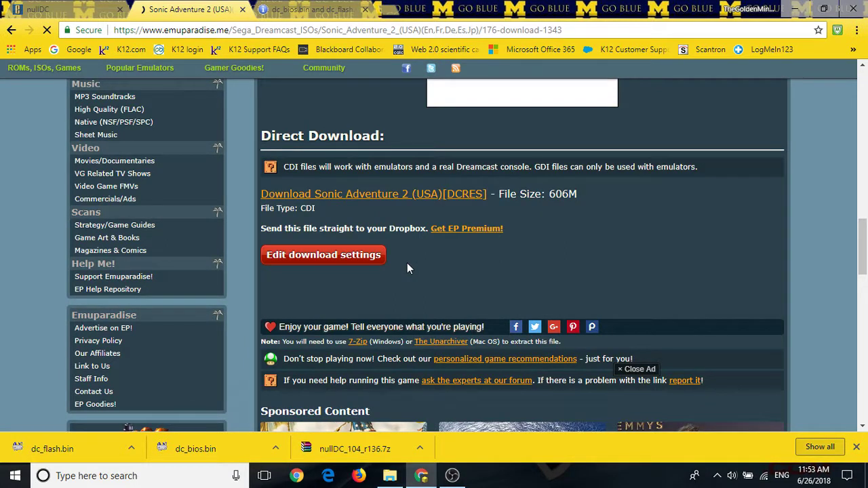
pyautogui.scroll(-1, 544, 255)
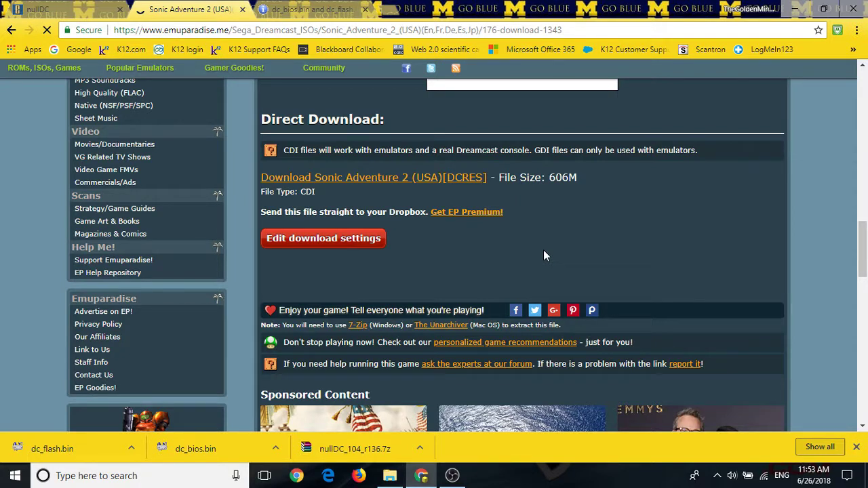
pyautogui.scroll(3, 322, 274)
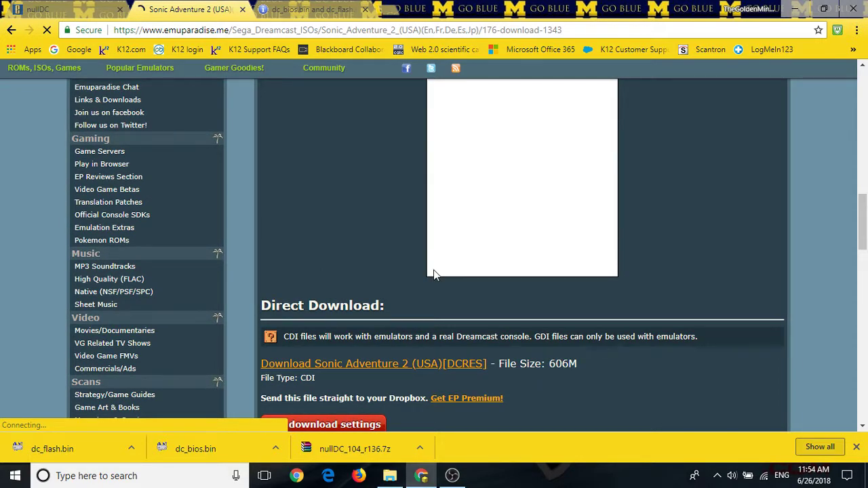
pyautogui.scroll(-3, 262, 191)
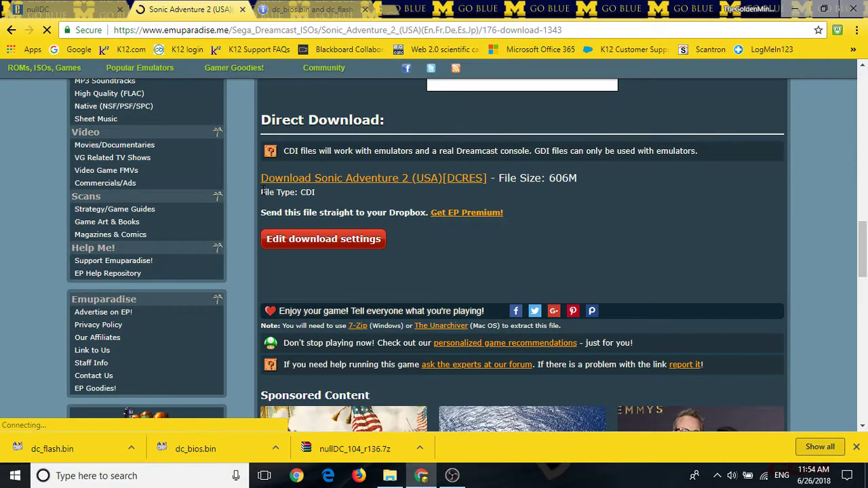
pyautogui.click(796, 9)
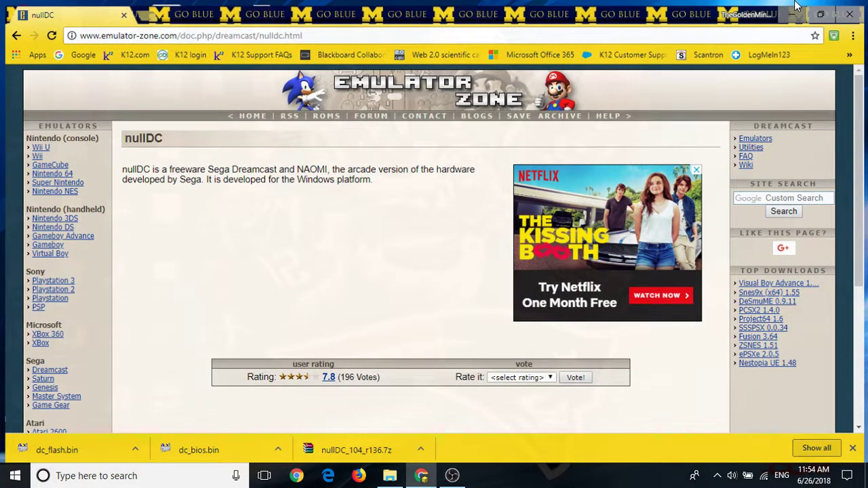
# Create a new desktop folder named nullDC
pyautogui.click(795, 8)
pyautogui.moveTo(389, 475)
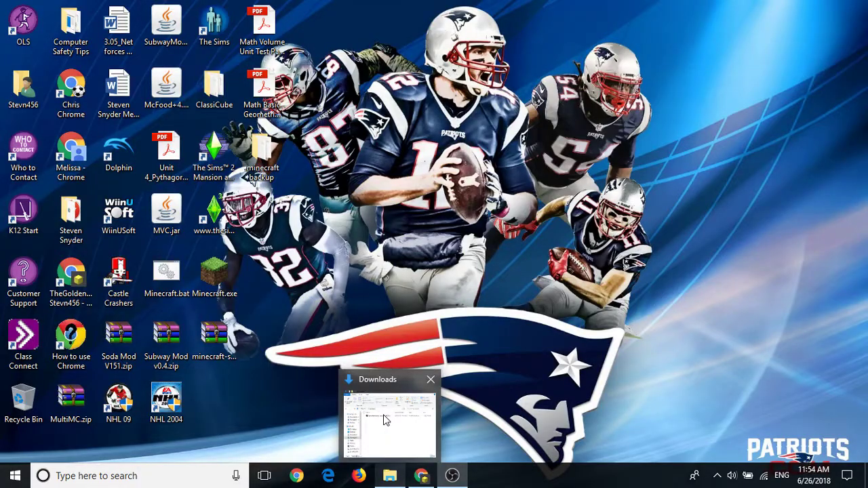
pyautogui.click(384, 421)
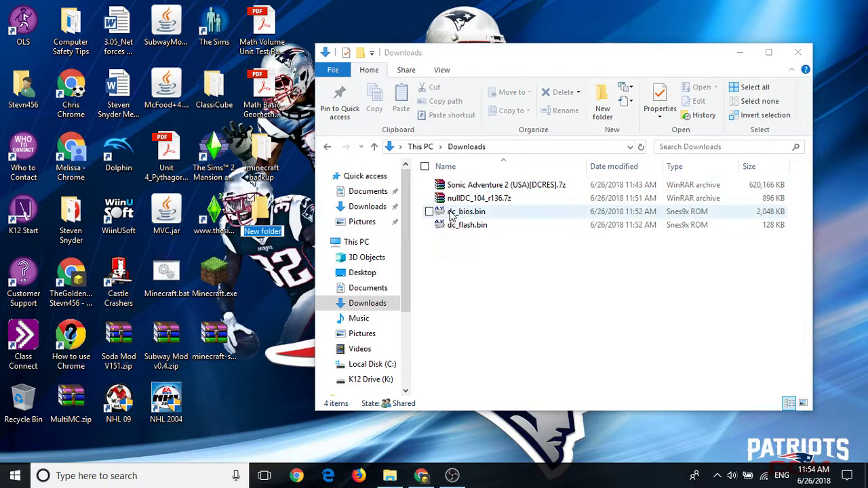
pyautogui.write('nul')
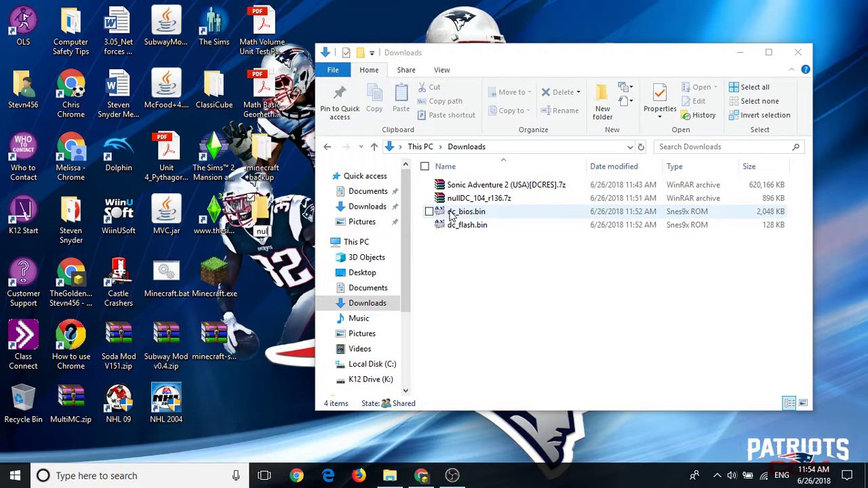
pyautogui.write('lD')
pyautogui.write('C')
pyautogui.press('Return')
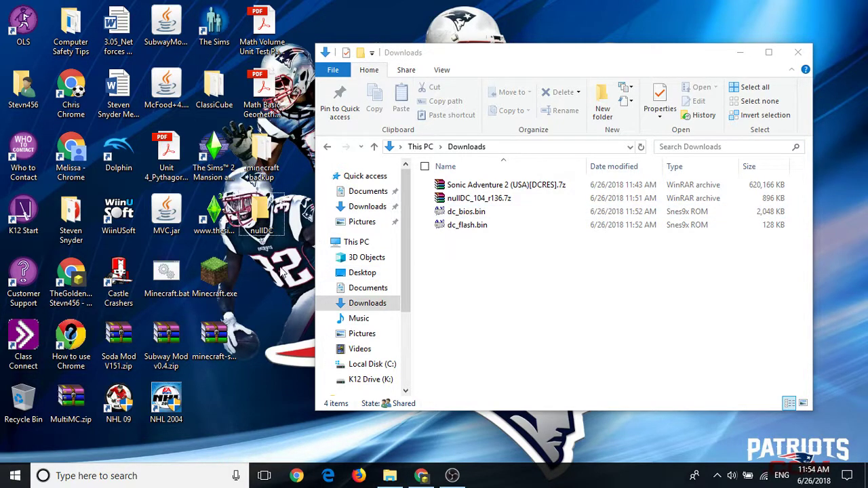
# Extract nullDC_104_r136.7z from Downloads into Desktop\nullDC
pyautogui.click(465, 198)
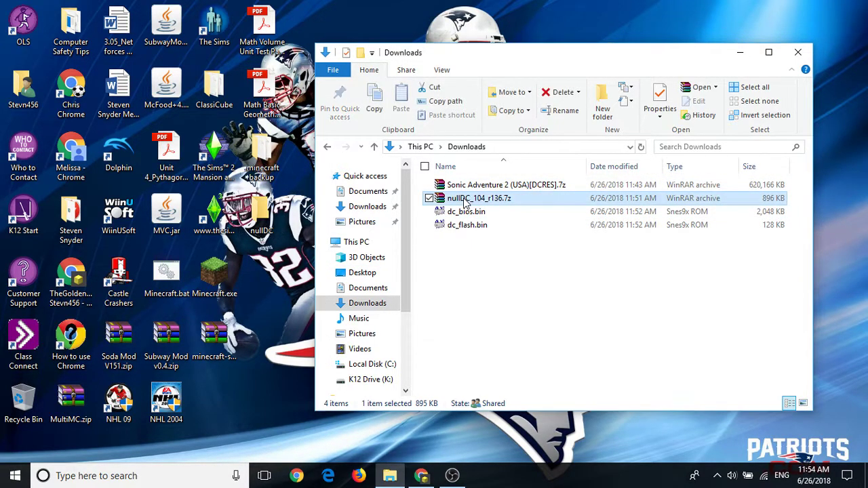
pyautogui.rightClick(465, 200)
pyautogui.click(505, 221)
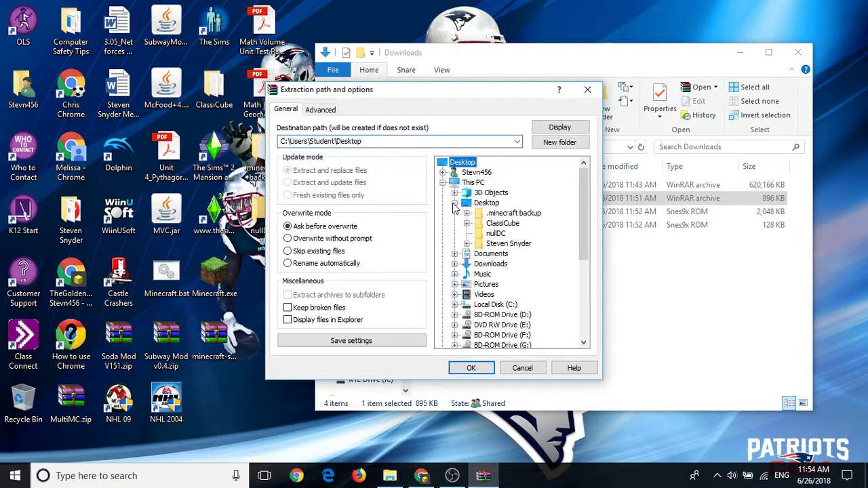
pyautogui.click(456, 203)
pyautogui.click(483, 234)
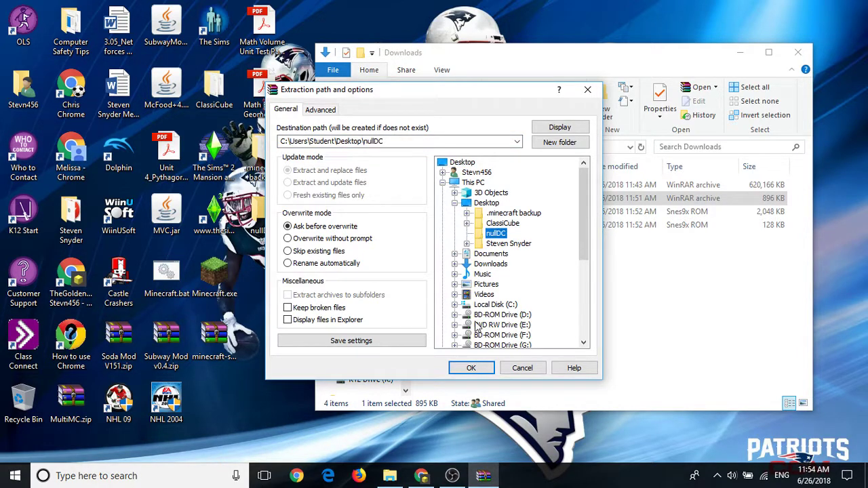
pyautogui.click(470, 368)
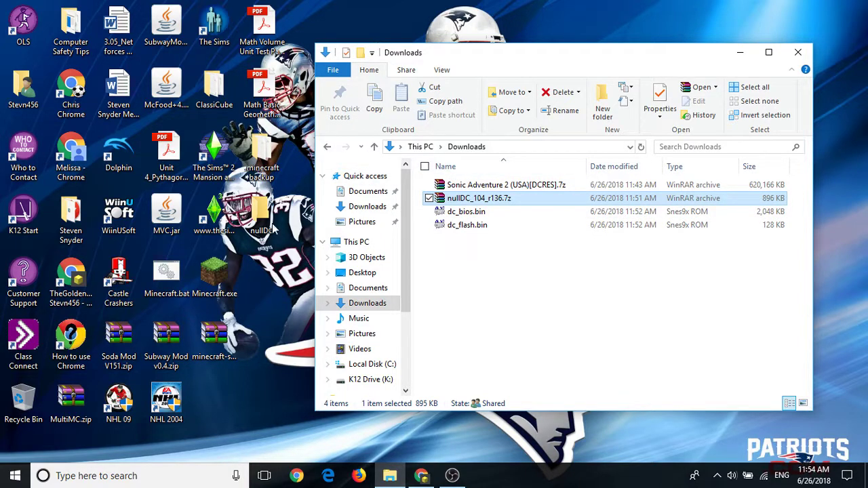
# Open the desktop nullDC folder and launch nullDC, dismissing its missing-BIOS error
pyautogui.click(254, 214)
pyautogui.doubleClick(254, 214)
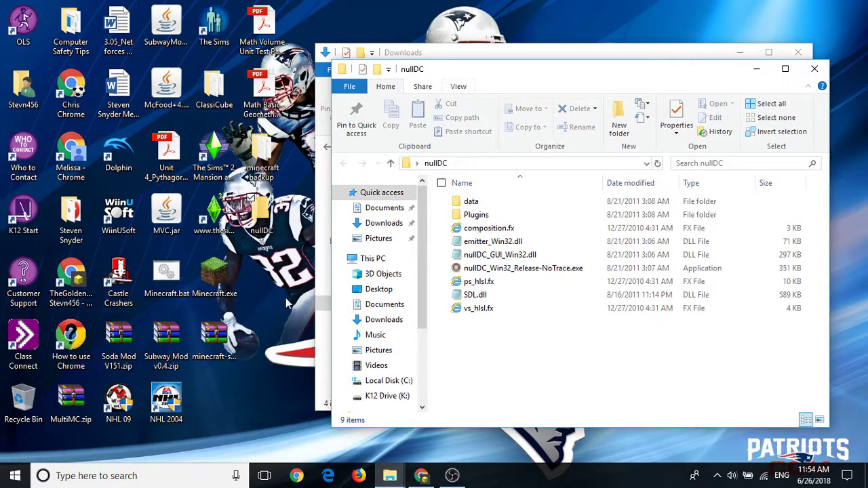
pyautogui.click(285, 299)
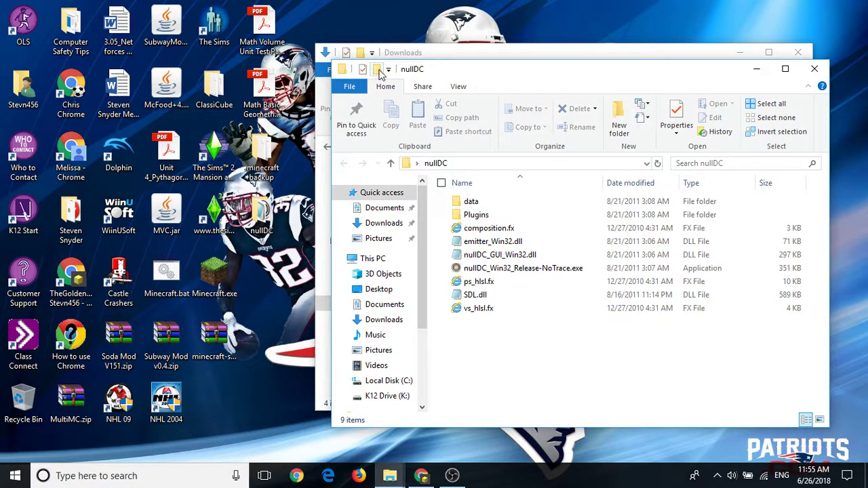
pyautogui.moveTo(540, 70)
pyautogui.mouseDown()
pyautogui.moveTo(246, 50)
pyautogui.moveTo(331, 59)
pyautogui.mouseUp()
pyautogui.doubleClick(339, 256)
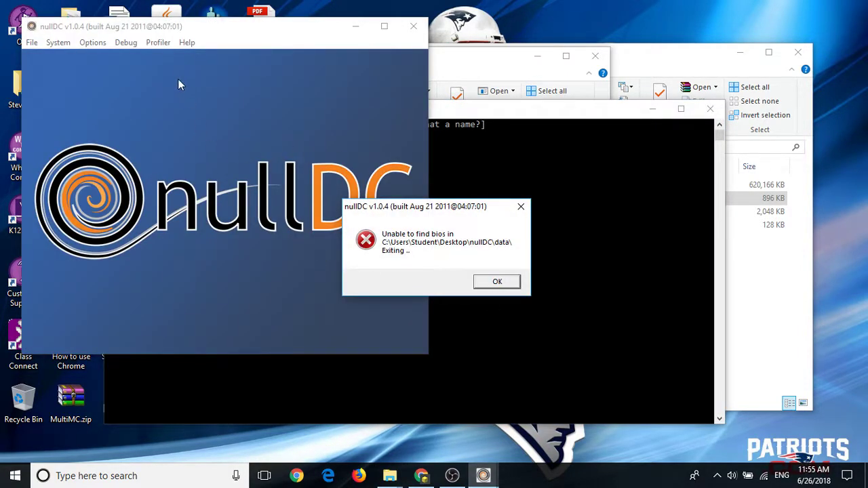
pyautogui.click(486, 283)
# Move dc_bios.bin and dc_flash.bin from Downloads into nullDC's data folder
pyautogui.click(301, 347)
pyautogui.doubleClick(273, 187)
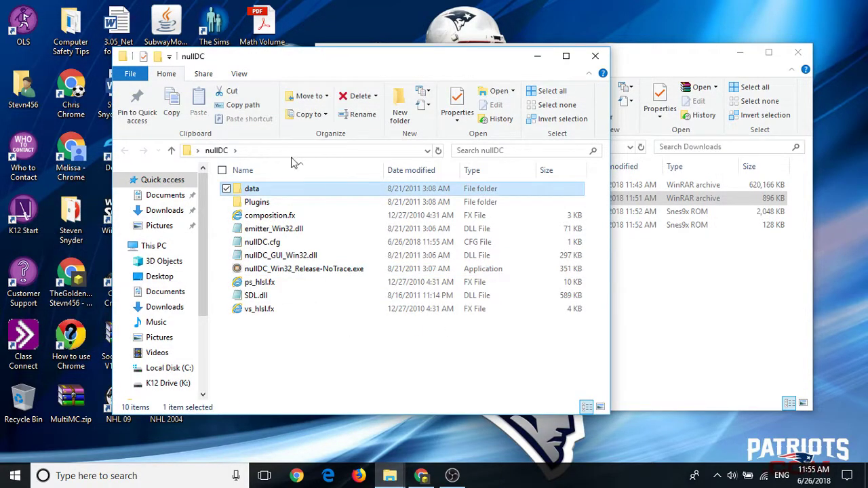
pyautogui.click(616, 75)
pyautogui.moveTo(495, 58); pyautogui.dragTo(556, 61)
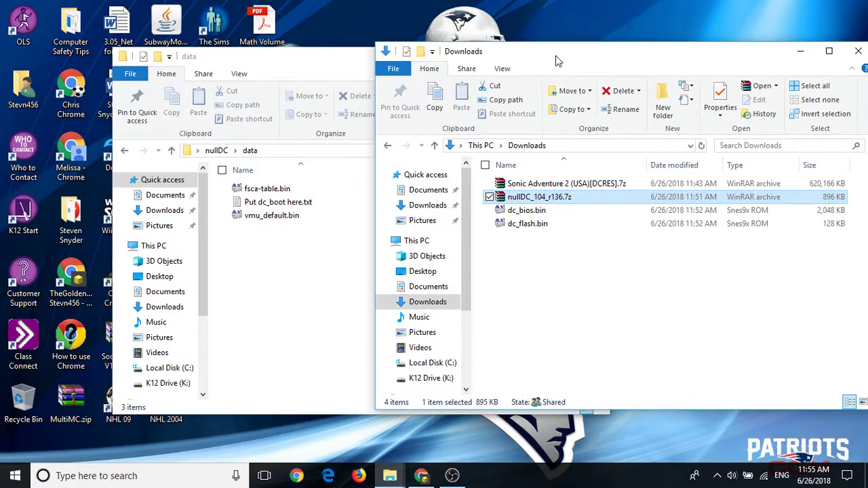
pyautogui.click(535, 252)
pyautogui.moveTo(535, 249)
pyautogui.mouseDown()
pyautogui.moveTo(533, 214)
pyautogui.moveTo(548, 217)
pyautogui.moveTo(471, 266)
pyautogui.moveTo(258, 304)
pyautogui.mouseUp()
pyautogui.click(258, 304)
pyautogui.click(217, 151)
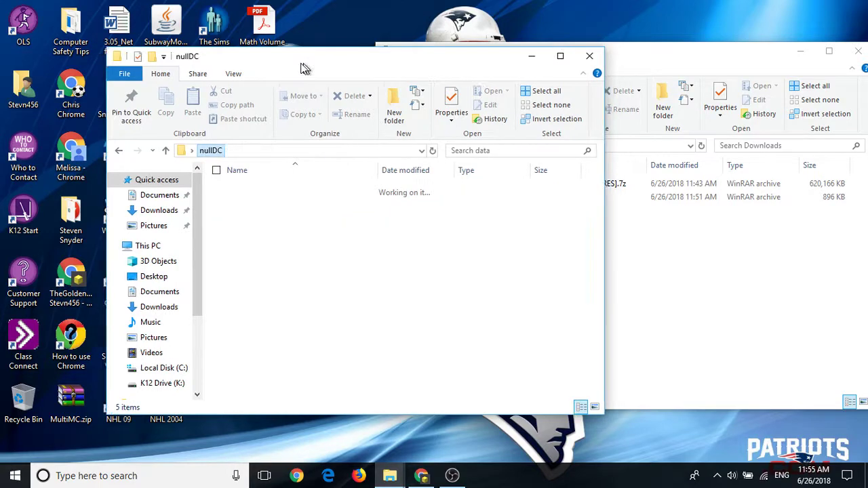
# Relaunch nullDC v1.0.4 to confirm it starts without errors, then close its window
pyautogui.doubleClick(240, 274)
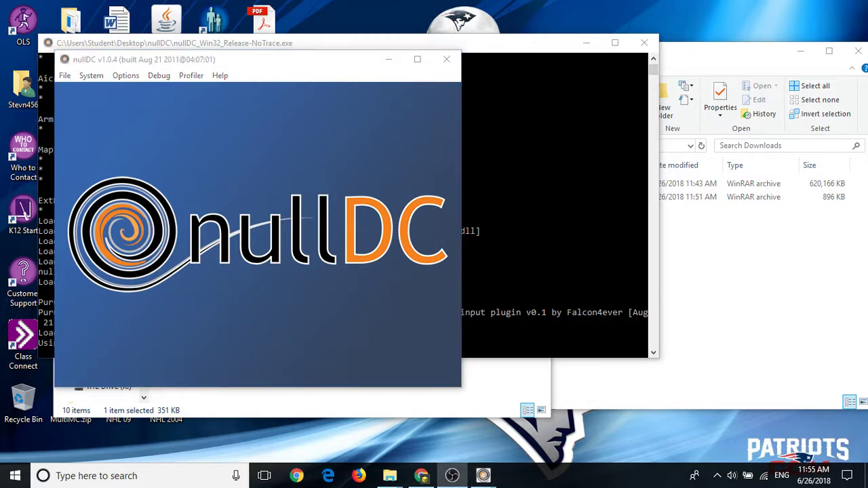
pyautogui.click(293, 169)
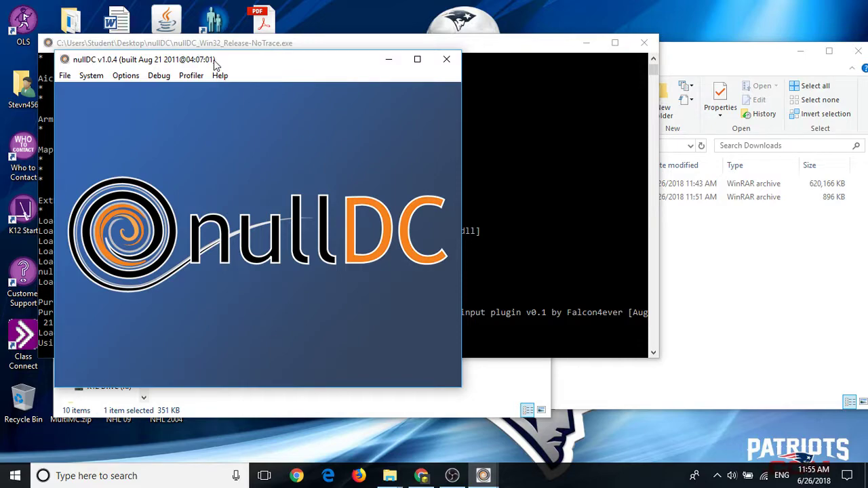
pyautogui.moveTo(244, 64)
pyautogui.mouseDown()
pyautogui.moveTo(263, 66)
pyautogui.moveTo(244, 64)
pyautogui.mouseUp()
pyautogui.click(446, 60)
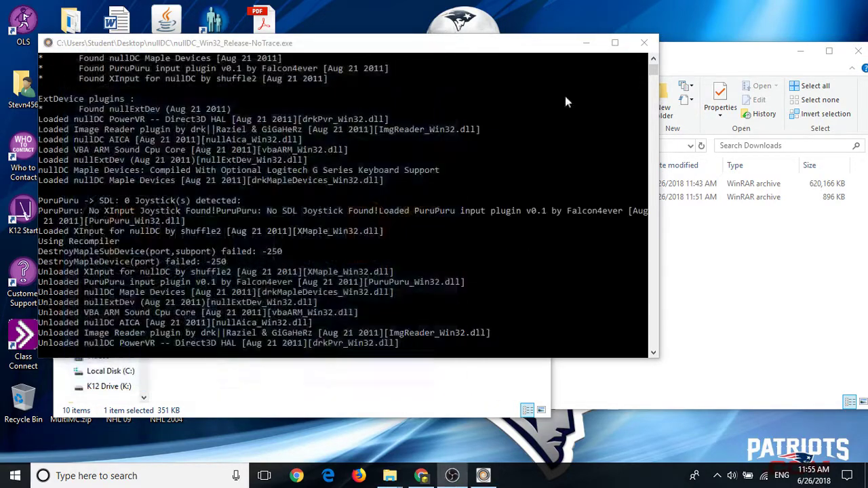
# Move the Sonic Adventure 2 .7z archive from Downloads into the nullDC folder
pyautogui.click(632, 46)
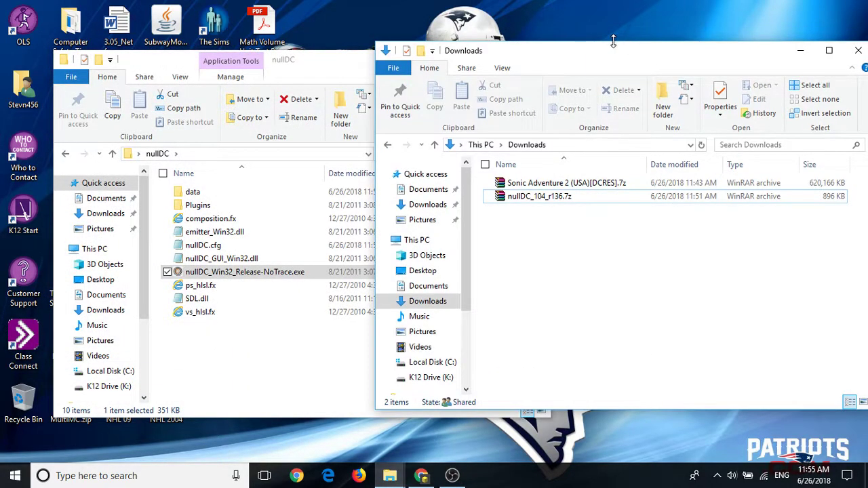
pyautogui.moveTo(611, 55)
pyautogui.mouseDown()
pyautogui.moveTo(552, 64)
pyautogui.moveTo(595, 59)
pyautogui.mouseUp()
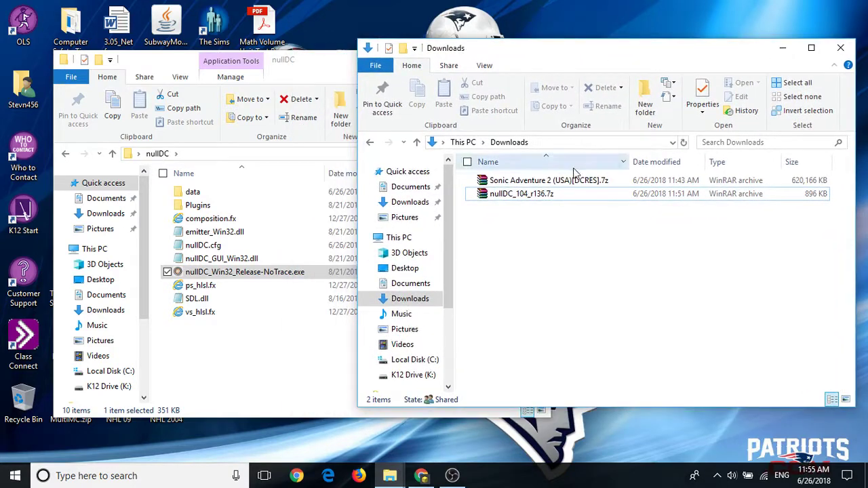
pyautogui.moveTo(519, 183)
pyautogui.mouseDown()
pyautogui.moveTo(407, 165)
pyautogui.moveTo(220, 368)
pyautogui.mouseUp()
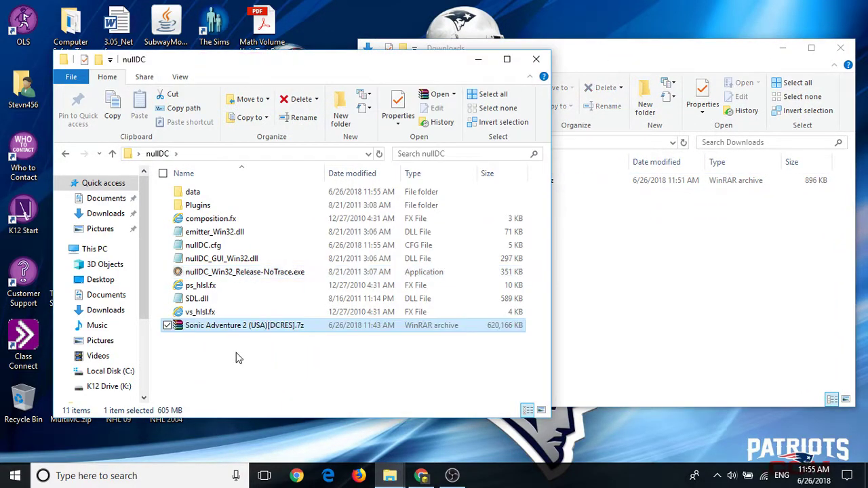
# Extract the archive here in nullDC and keep the extraction progress in view
pyautogui.rightClick(218, 327)
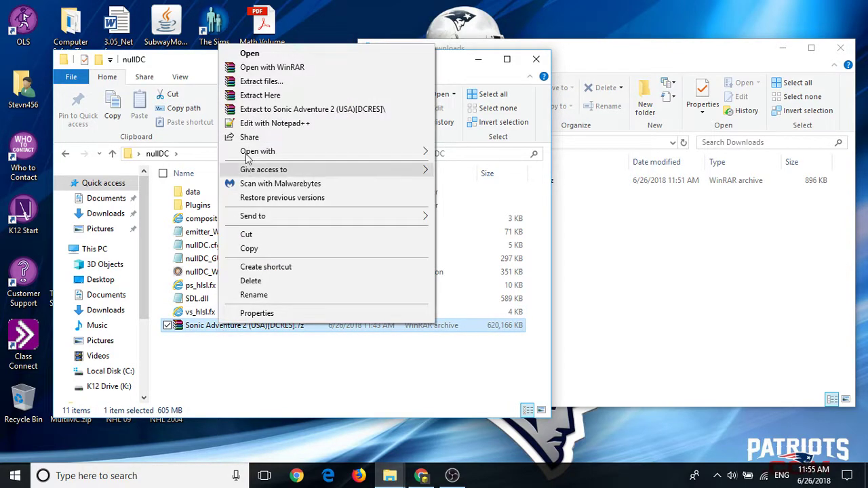
pyautogui.click(271, 95)
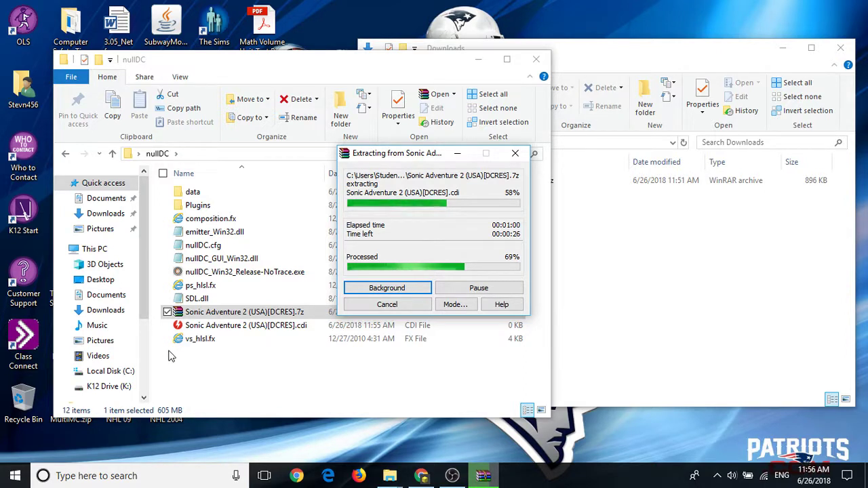
pyautogui.click(224, 377)
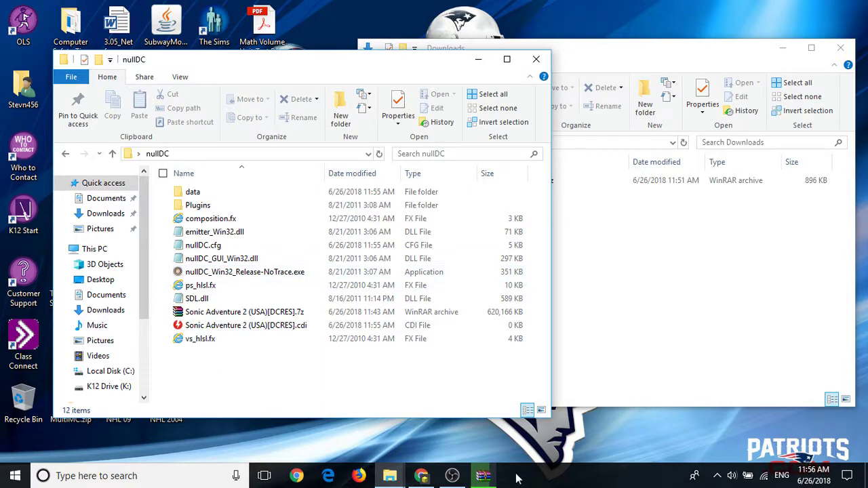
pyautogui.click(483, 475)
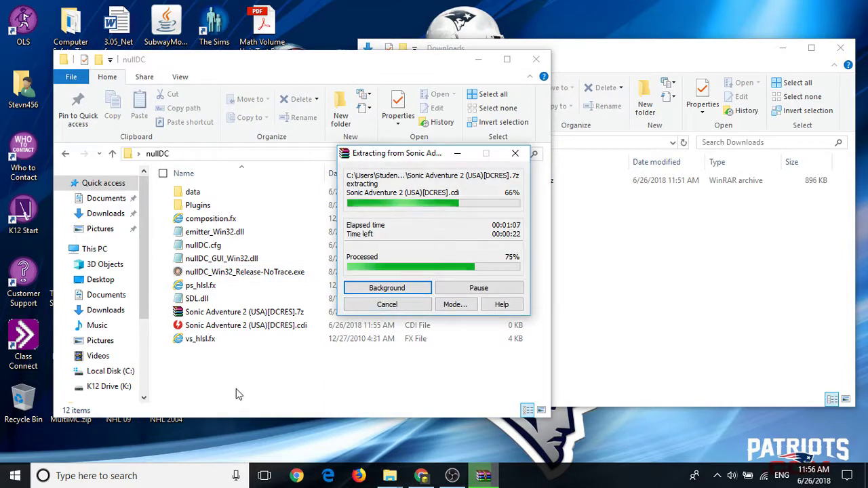
# Create a new folder named roms inside nullDC
pyautogui.rightClick(212, 356)
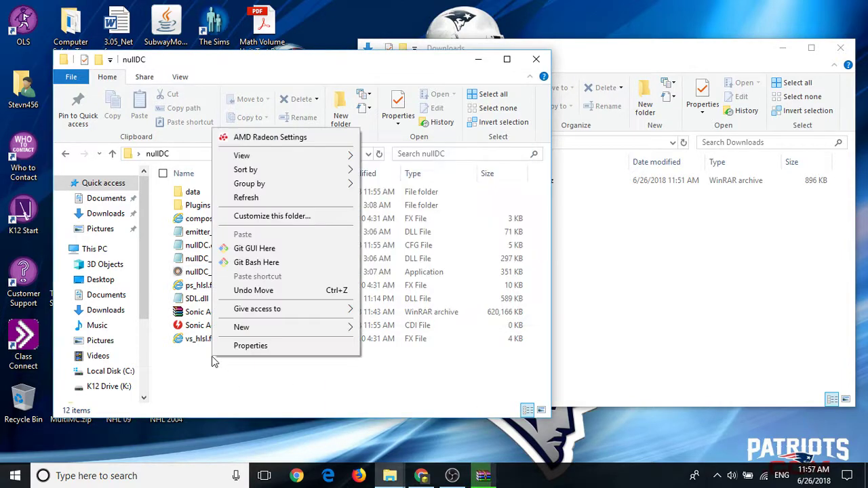
pyautogui.moveTo(324, 327)
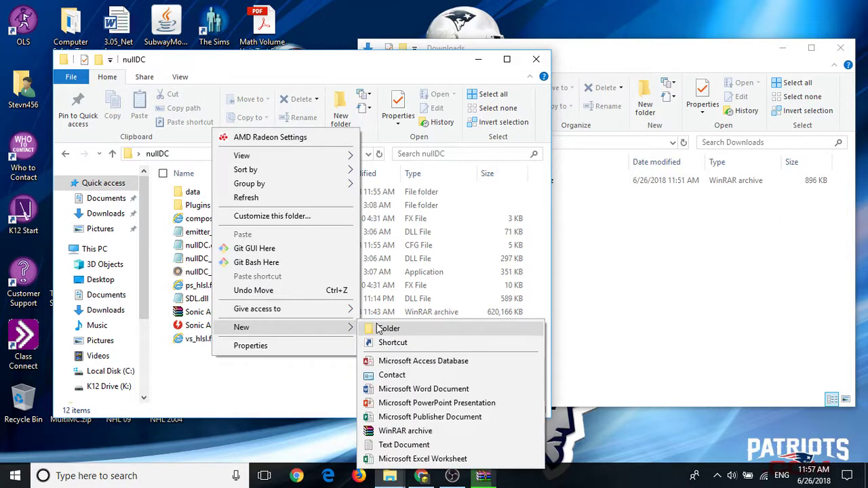
pyautogui.click(380, 329)
pyautogui.write('roms')
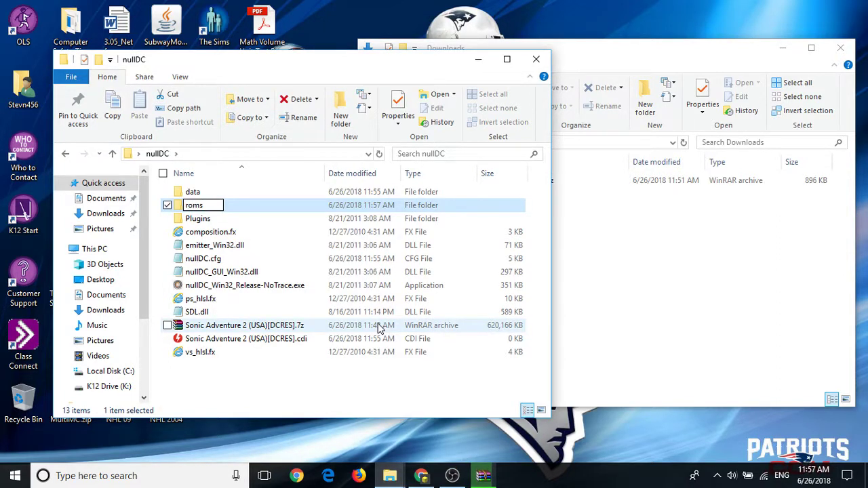
pyautogui.press('Return')
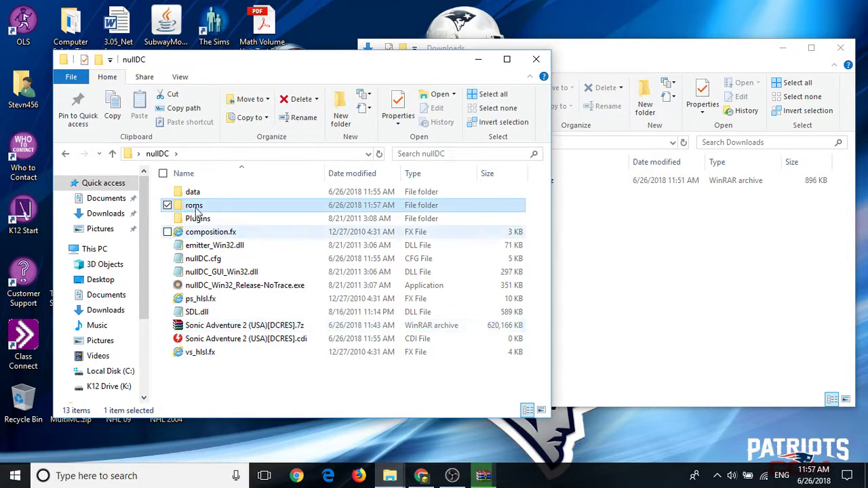
# Watch WinRAR's progress until extraction finishes, then select the Sonic Adventure 2 .7z archive
pyautogui.click(497, 472)
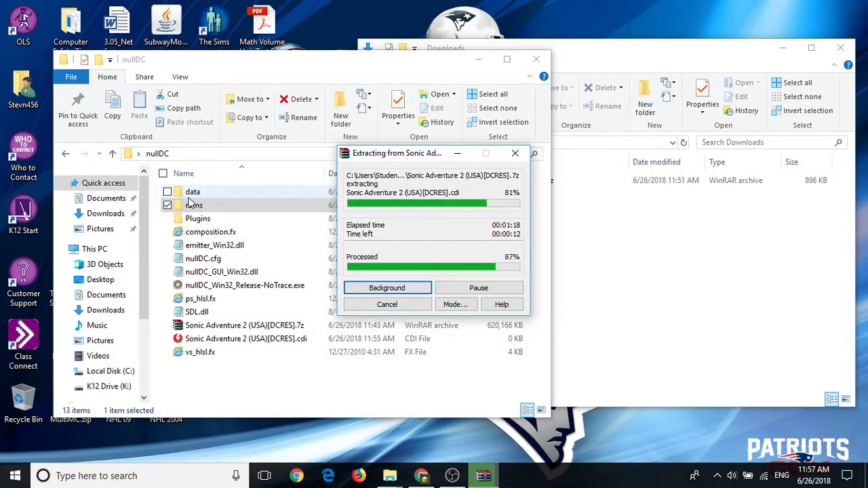
pyautogui.click(265, 380)
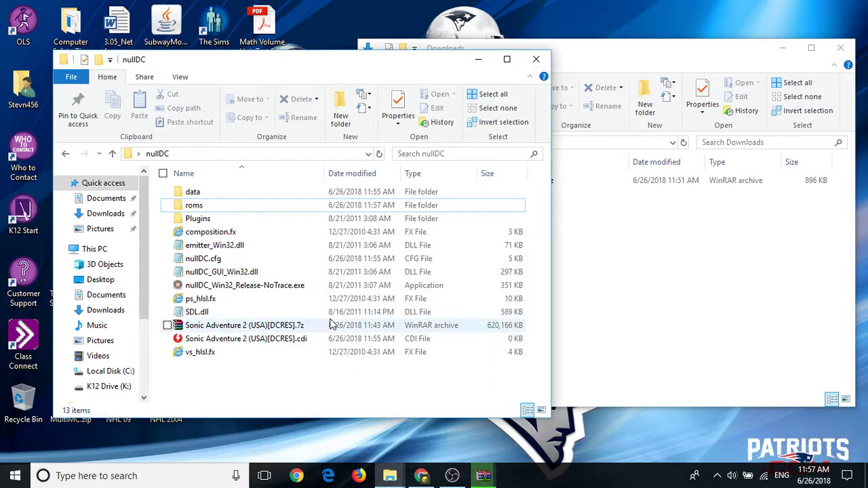
pyautogui.click(485, 475)
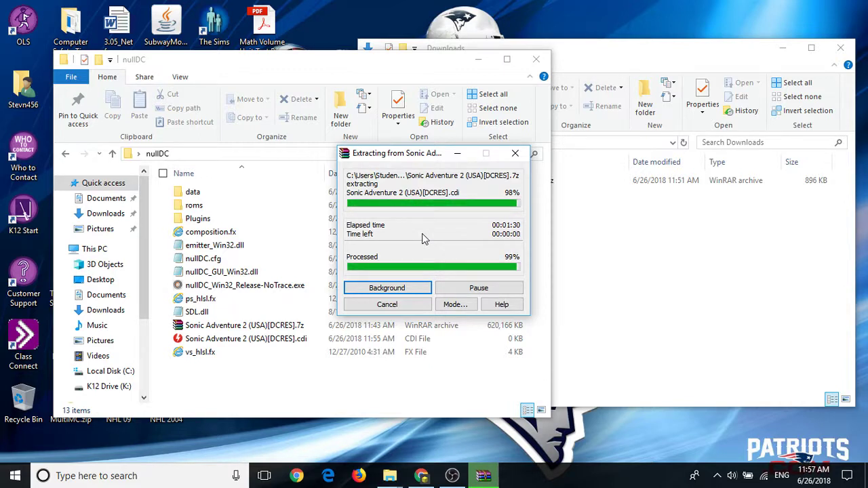
pyautogui.click(286, 326)
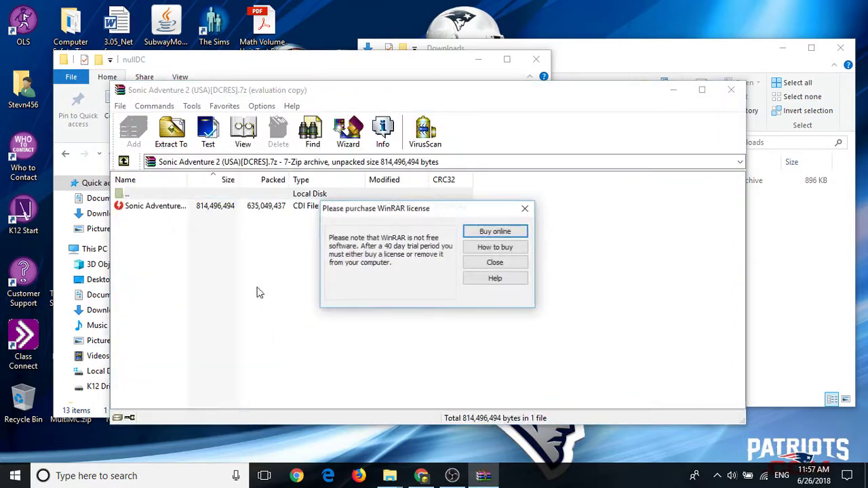
# Close WinRAR and move the Sonic Adventure 2 CDI into the roms folder
pyautogui.click(526, 207)
pyautogui.click(731, 90)
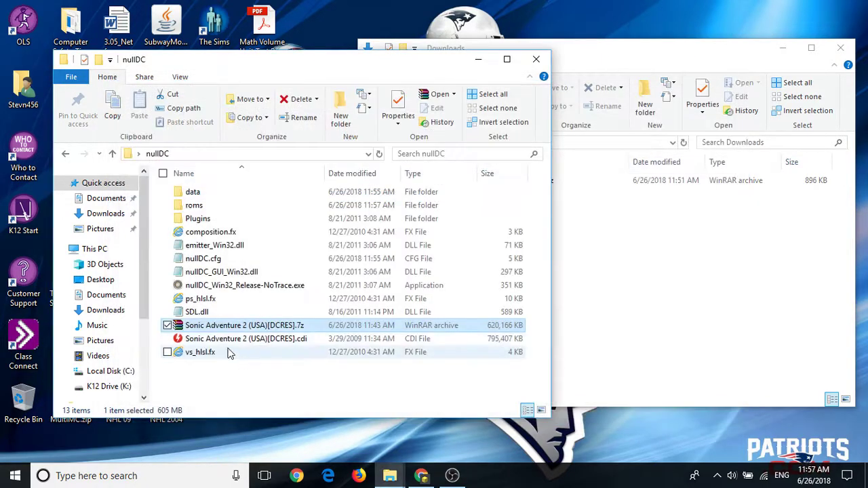
pyautogui.moveTo(223, 343)
pyautogui.mouseDown()
pyautogui.moveTo(182, 338)
pyautogui.moveTo(185, 206)
pyautogui.mouseUp()
# Delete the leftover .7z archive and empty the Recycle Bin to remove it permanently
pyautogui.click(278, 331)
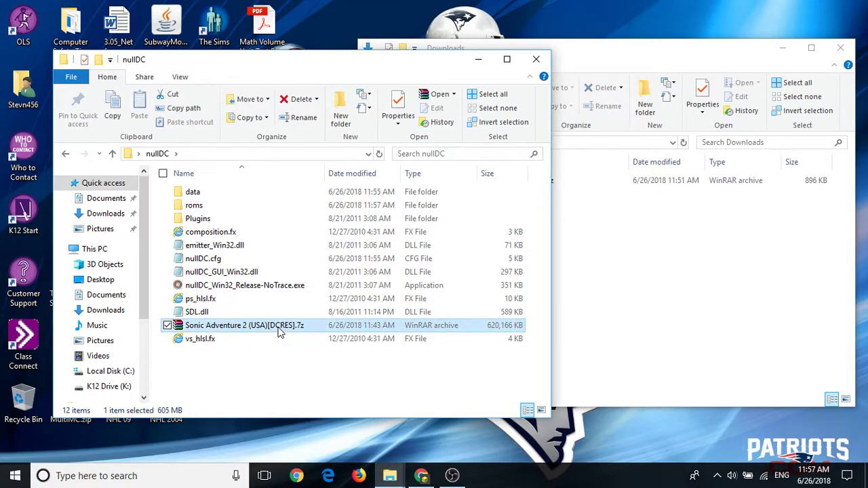
pyautogui.press('Delete')
pyautogui.rightClick(28, 399)
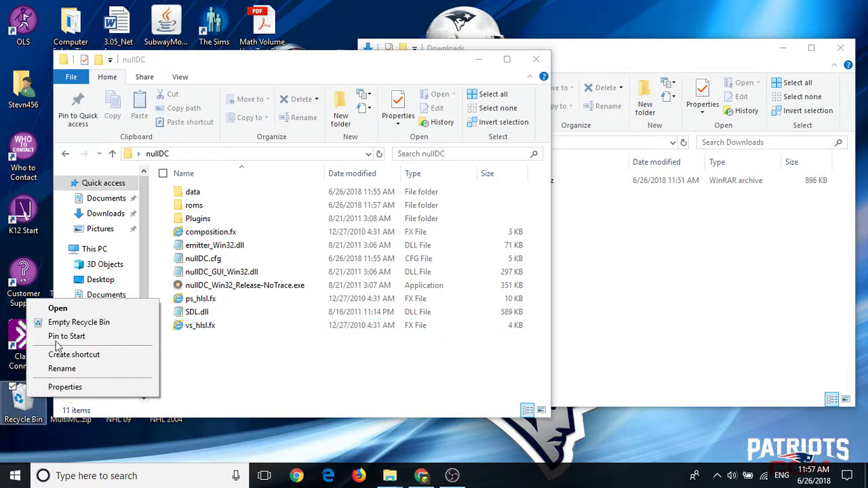
pyautogui.click(68, 323)
pyautogui.click(504, 288)
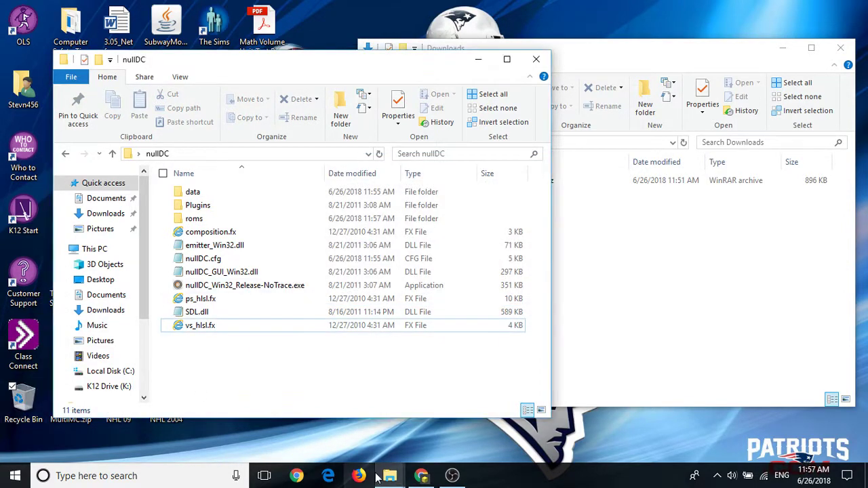
pyautogui.moveTo(266, 64)
pyautogui.mouseDown()
pyautogui.moveTo(337, 74)
pyautogui.moveTo(145, 73)
pyautogui.moveTo(229, 49)
pyautogui.mouseUp()
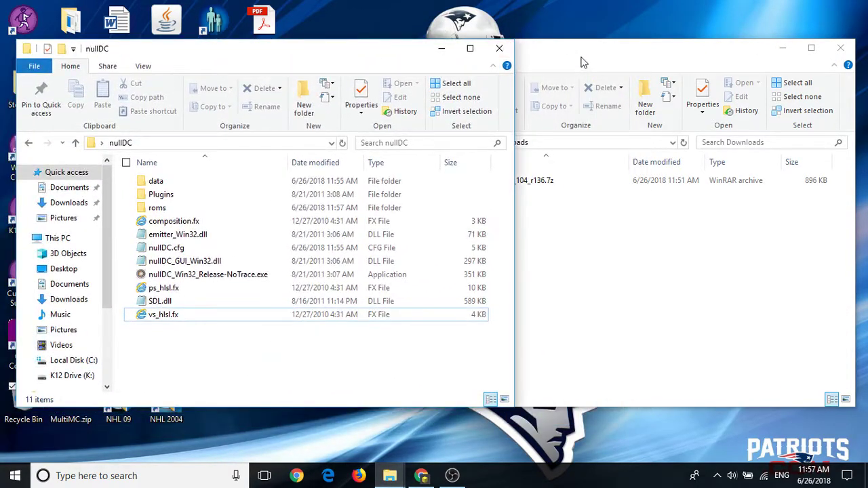
pyautogui.moveTo(580, 62); pyautogui.dragTo(370, 71)
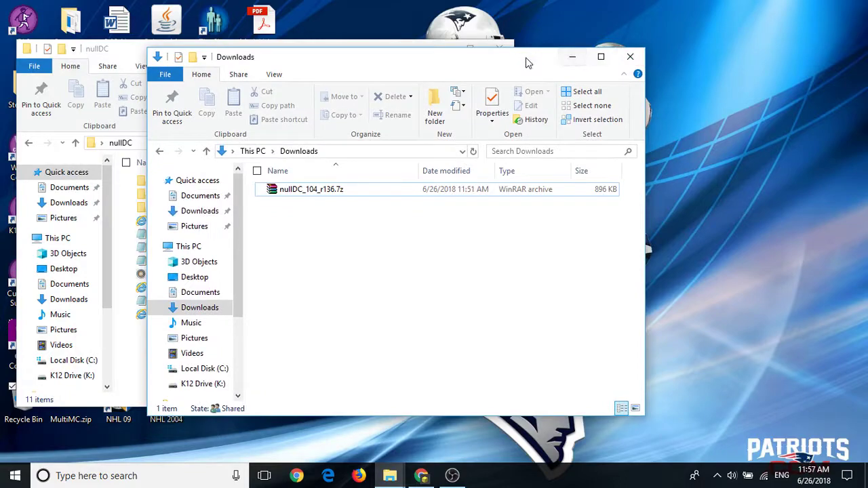
pyautogui.click(573, 60)
pyautogui.moveTo(294, 54)
pyautogui.mouseDown()
pyautogui.moveTo(452, 51)
pyautogui.moveTo(436, 46)
pyautogui.mouseUp()
# Launch nullDC and open the Player 1 key configuration under Options > Maple > Port A
pyautogui.doubleClick(351, 275)
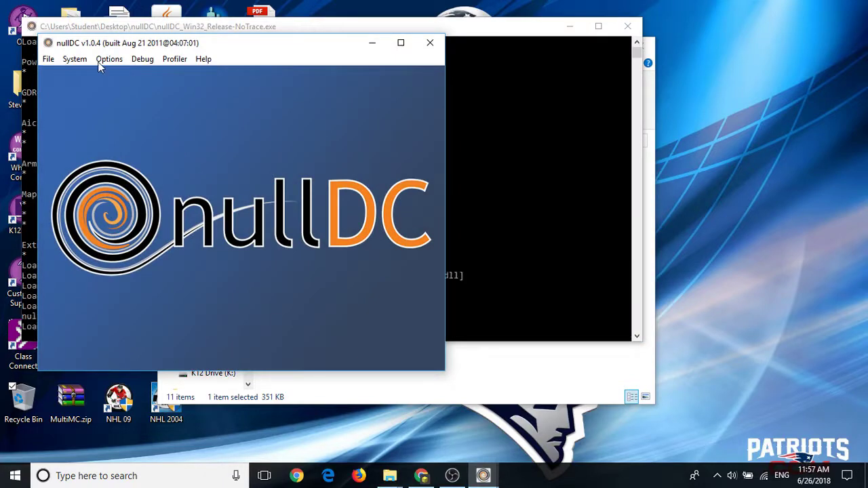
pyautogui.click(106, 61)
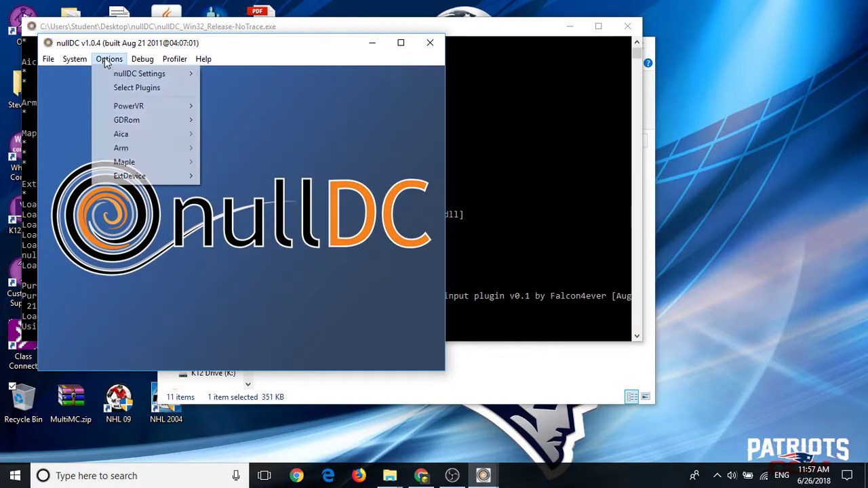
pyautogui.moveTo(169, 166)
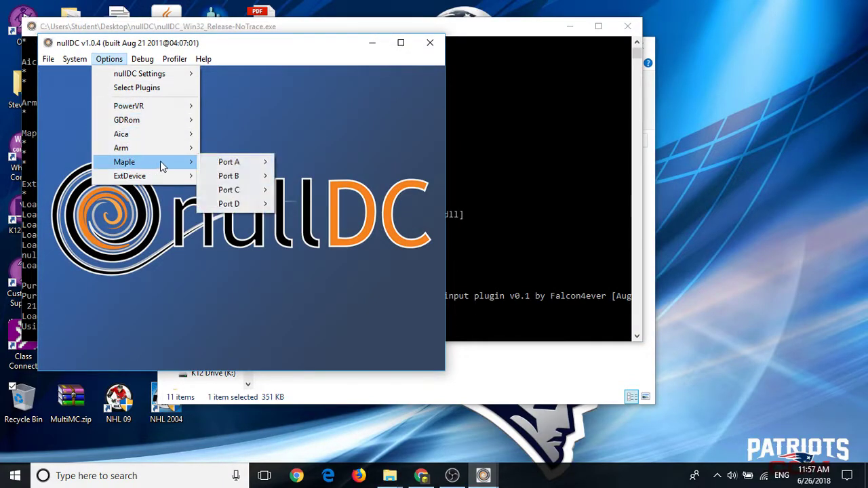
pyautogui.moveTo(228, 162)
pyautogui.click(298, 207)
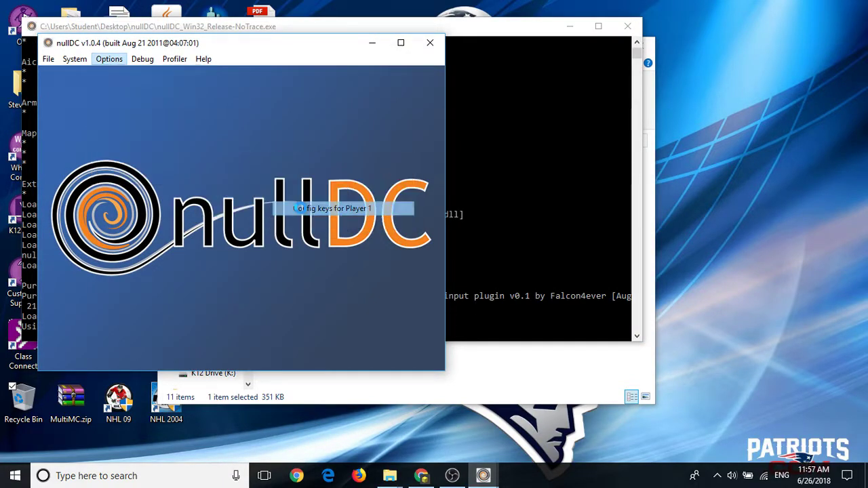
# Look through the Port B, C and D key tabs, then return to Port A
pyautogui.click(85, 97)
pyautogui.click(111, 97)
pyautogui.click(137, 97)
pyautogui.click(61, 100)
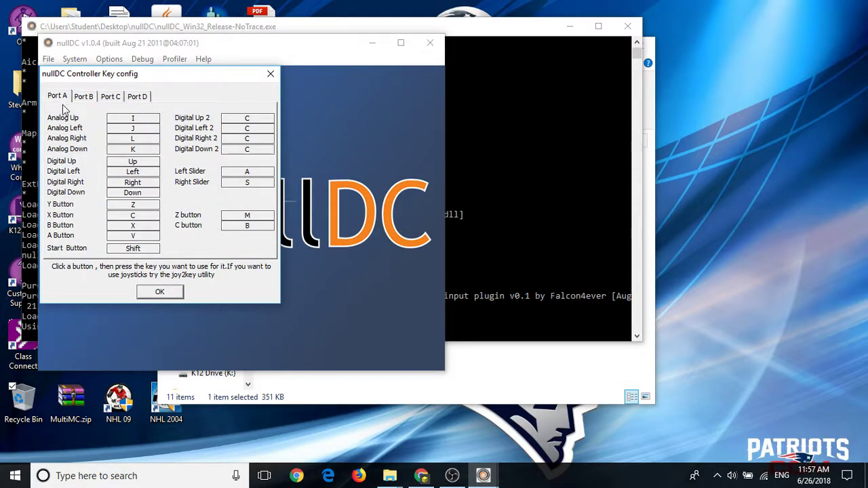
# Map Analog Up, Left, Right and Down to the matching arrow keys
pyautogui.click(142, 122)
pyautogui.press('Up')
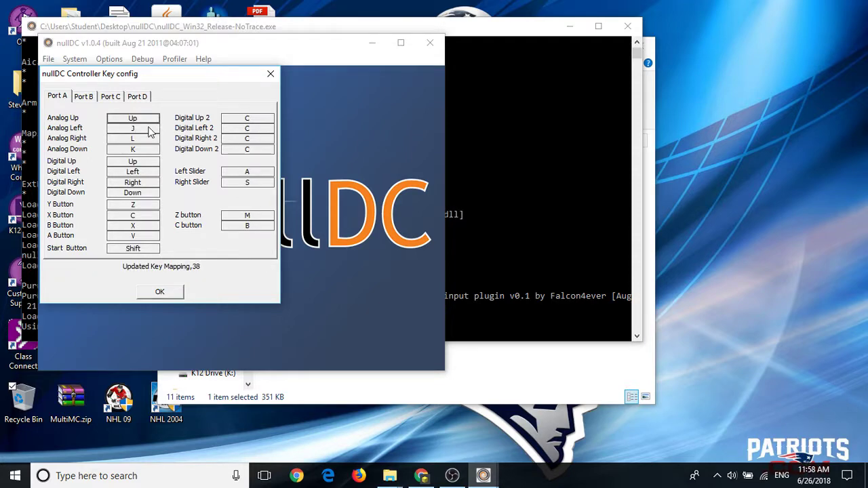
pyautogui.click(146, 130)
pyautogui.press('Left')
pyautogui.click(146, 139)
pyautogui.press('Right')
pyautogui.click(151, 150)
pyautogui.press('Down')
# Map Digital Up to U, Digital Left to H, Digital Right to K and Digital Down to J
pyautogui.click(149, 163)
pyautogui.press('u')
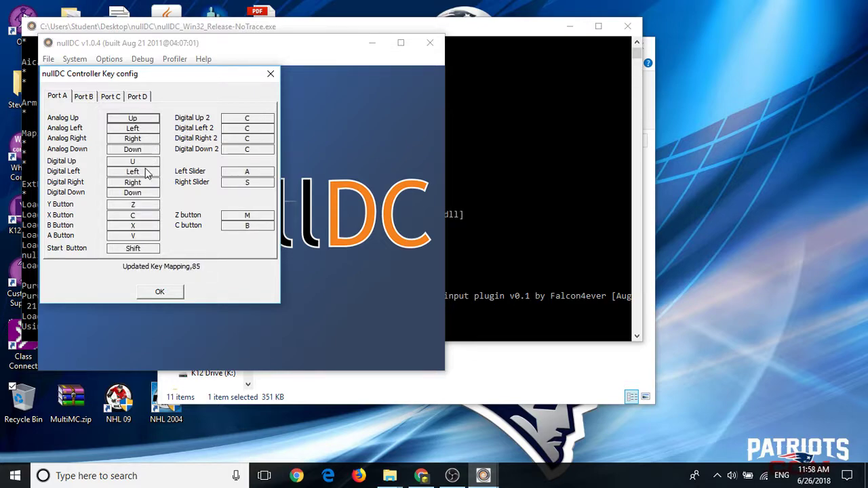
pyautogui.click(145, 173)
pyautogui.press('Left')
pyautogui.press('j')
pyautogui.click(145, 175)
pyautogui.press('h')
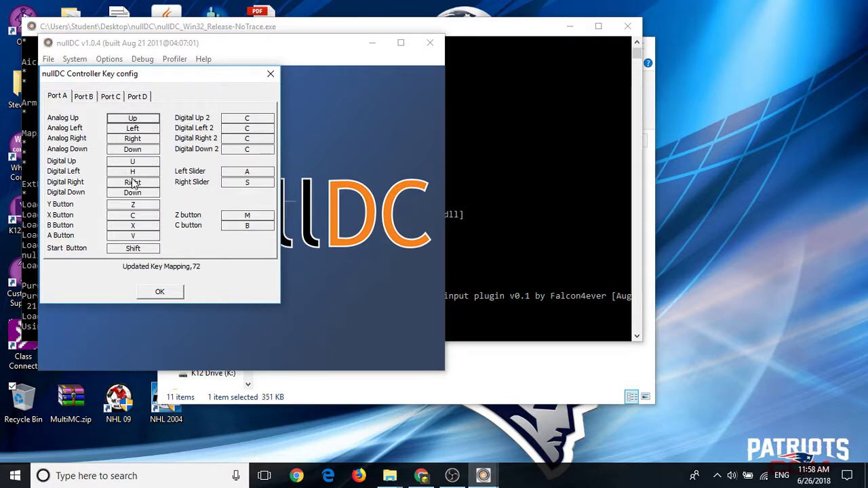
pyautogui.click(133, 183)
pyautogui.press('k')
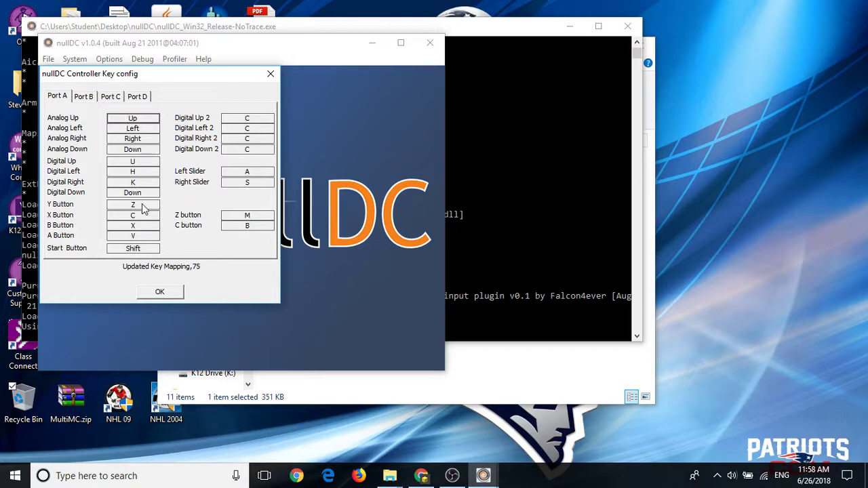
pyautogui.click(138, 193)
pyautogui.press('j')
# Map the Y, X, B and A buttons to S, A, Z and X, and Start to Enter
pyautogui.click(137, 206)
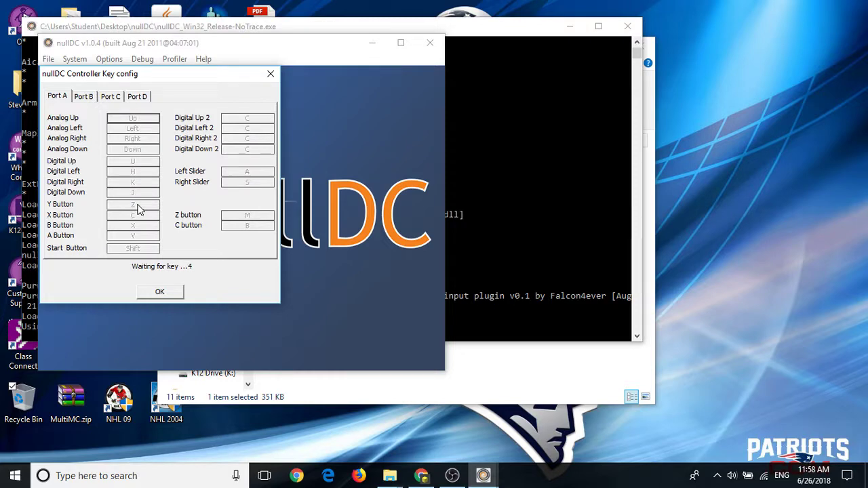
pyautogui.press('s')
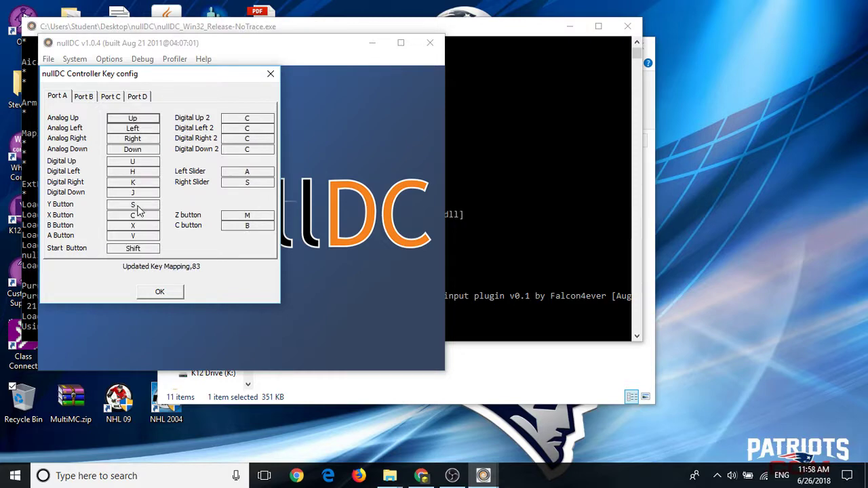
pyautogui.click(137, 216)
pyautogui.press('a')
pyautogui.click(137, 225)
pyautogui.press('z')
pyautogui.click(135, 237)
pyautogui.press('x')
pyautogui.click(132, 251)
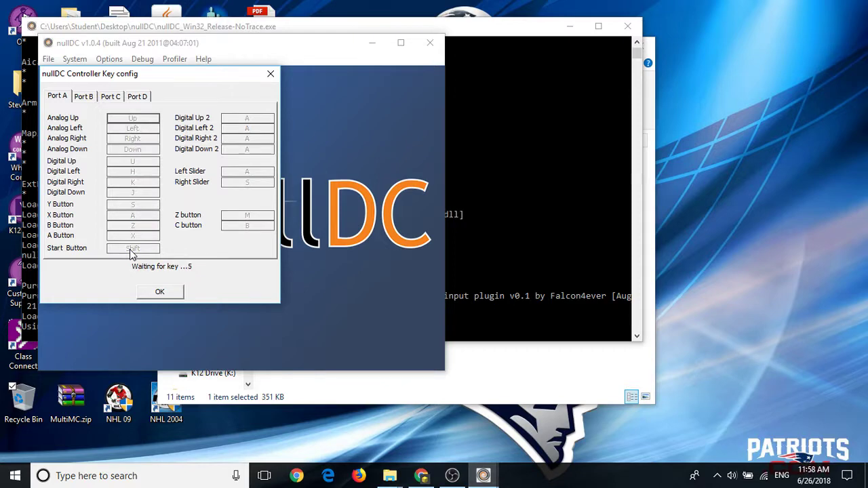
pyautogui.press('Return')
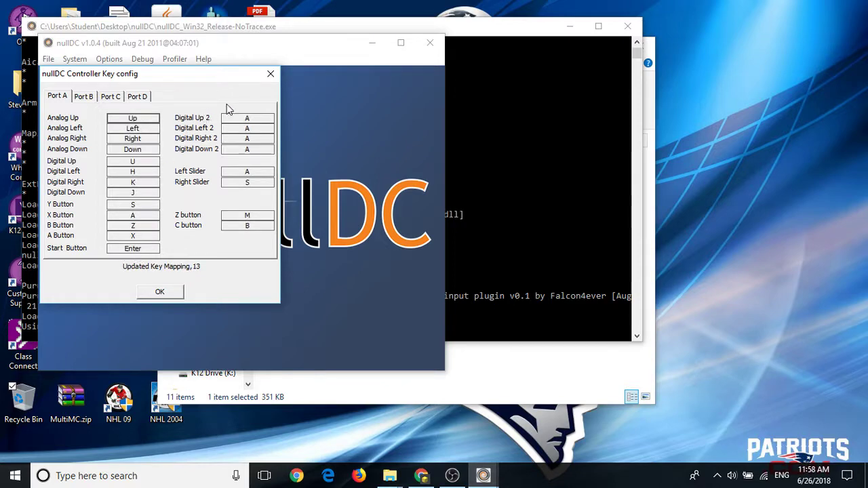
# Set the Left Slider to Q and the Right Slider to W, then save the mapping
pyautogui.click(247, 174)
pyautogui.press('q')
pyautogui.click(251, 185)
pyautogui.press('w')
pyautogui.click(164, 292)
pyautogui.moveTo(172, 47); pyautogui.dragTo(199, 46)
# Start a Normal Boot from the File menu and browse for a disc image
pyautogui.click(139, 58)
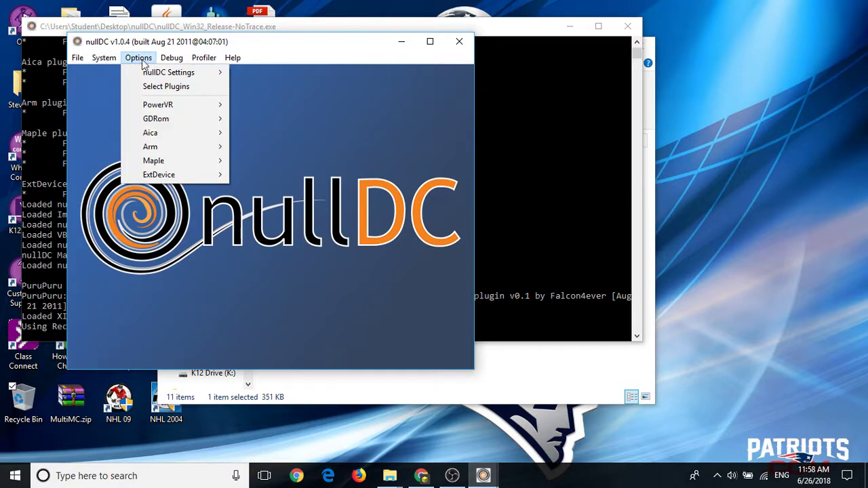
pyautogui.moveTo(78, 58)
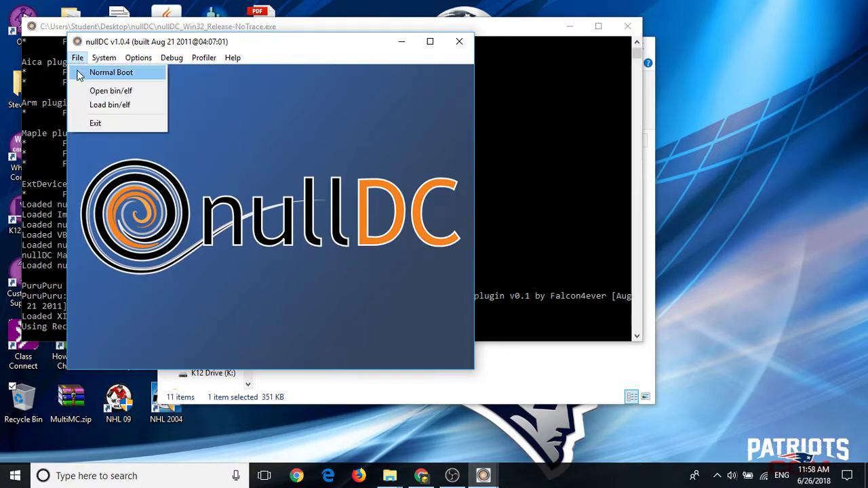
pyautogui.click(80, 74)
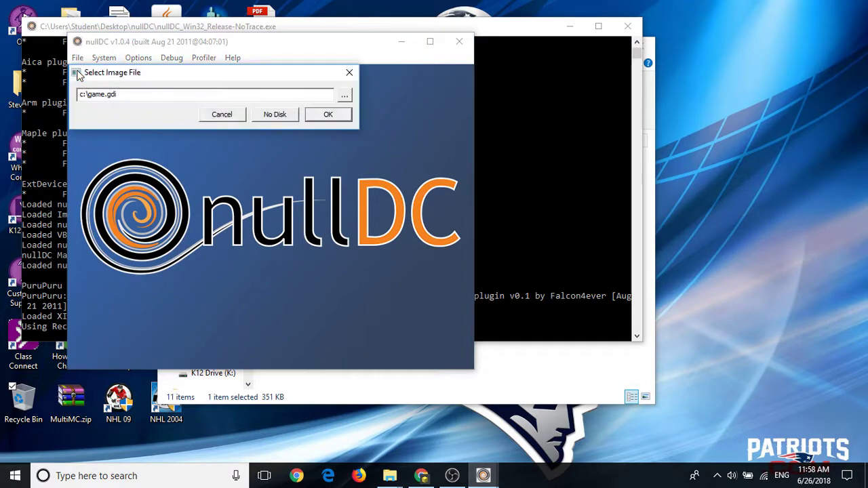
pyautogui.click(342, 96)
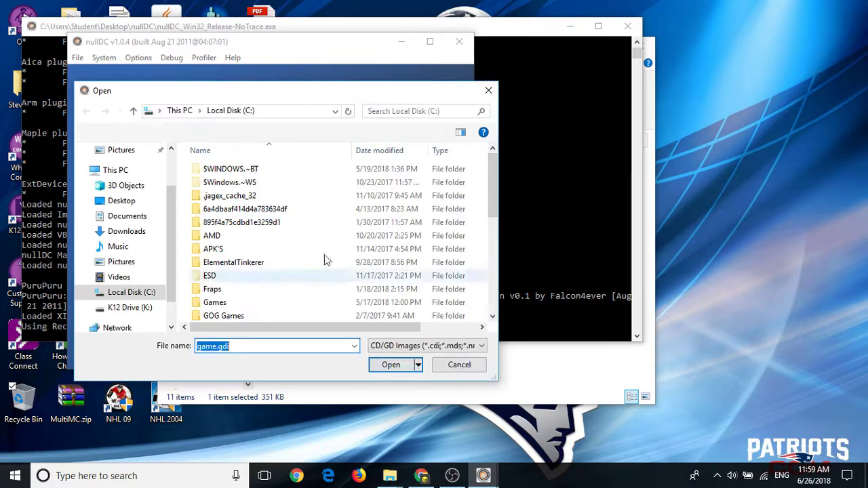
# Navigate to Desktop > nullDC > roms, keeping the CD/GD Images file type
pyautogui.click(120, 200)
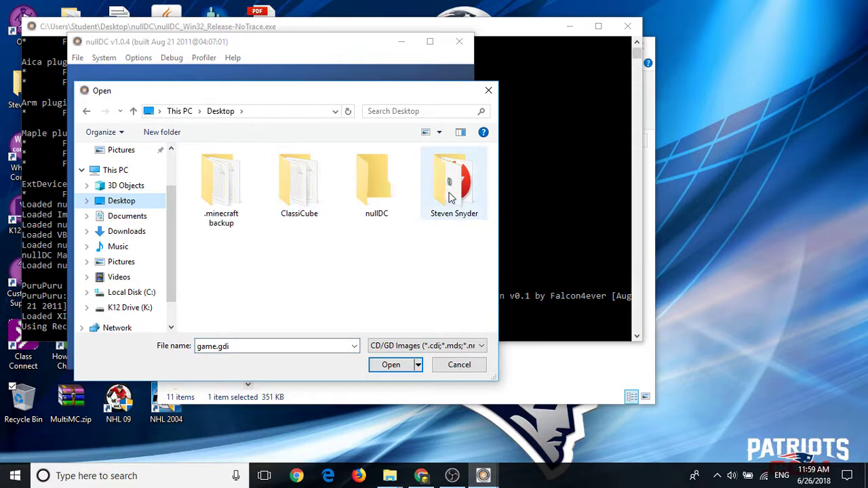
pyautogui.click(376, 195)
pyautogui.doubleClick(376, 196)
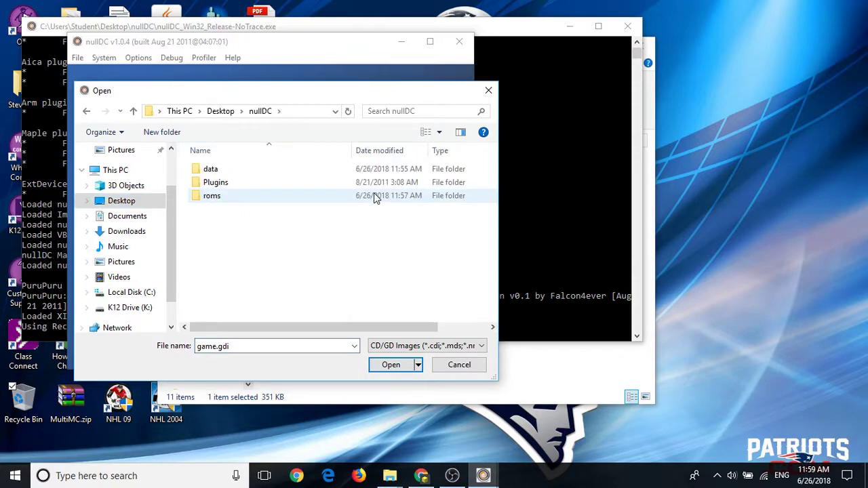
pyautogui.doubleClick(246, 196)
pyautogui.click(428, 345)
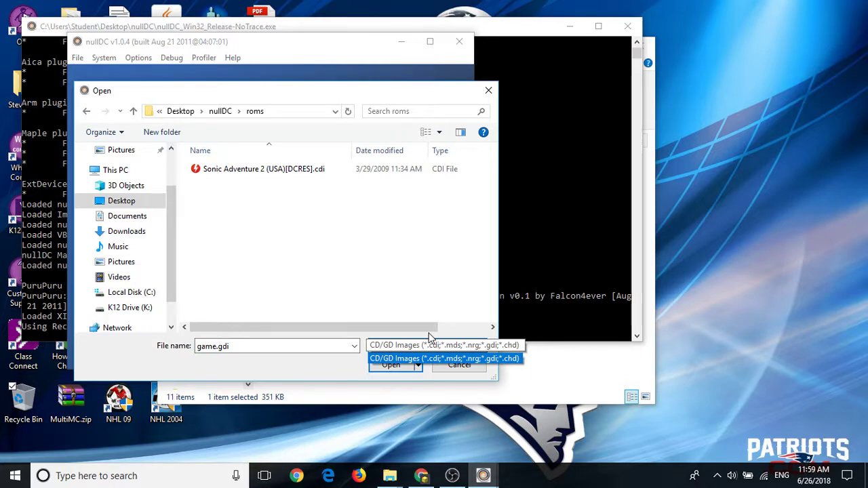
pyautogui.click(428, 335)
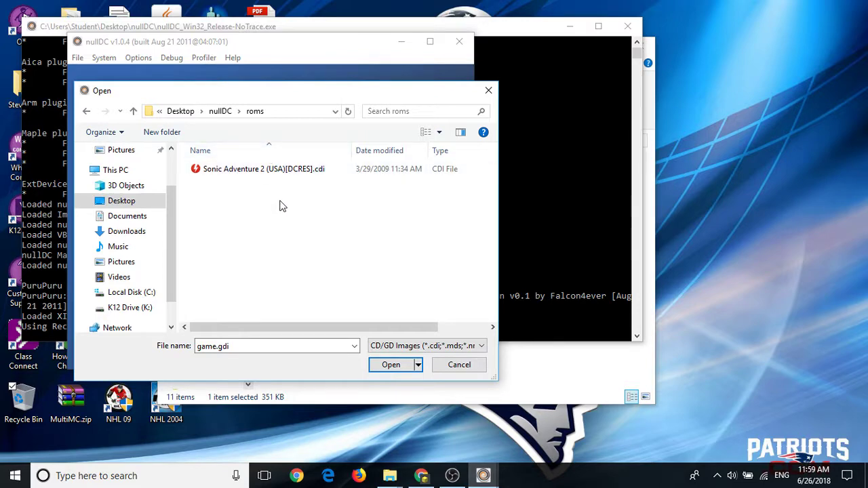
# Load the Sonic Adventure 2 (USA)[DCRES].cdi image and wait for the Set Date/Time screen
pyautogui.doubleClick(271, 169)
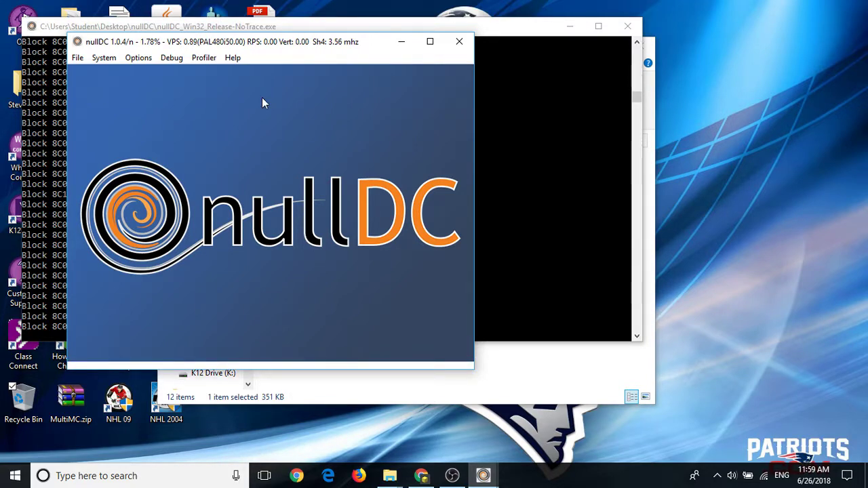
pyautogui.moveTo(293, 48); pyautogui.dragTo(360, 39)
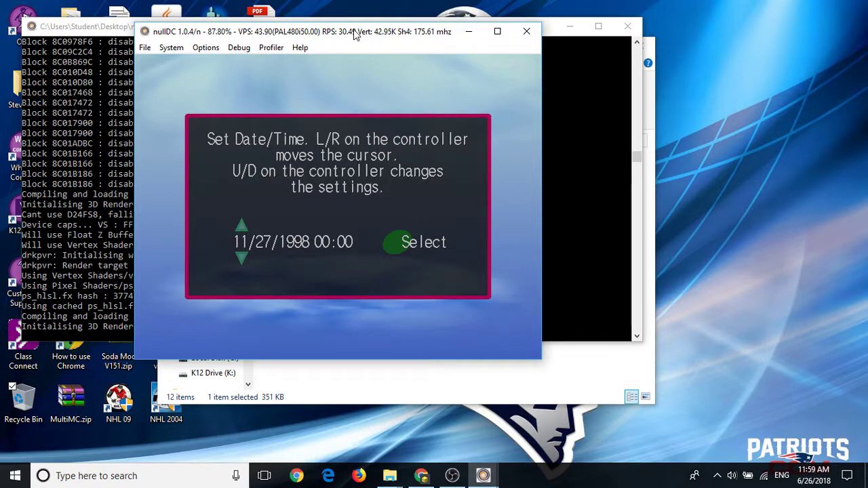
# Set the date to 06/26/2018 and the hour to 12, then confirm with the X key
pyautogui.press('Down')
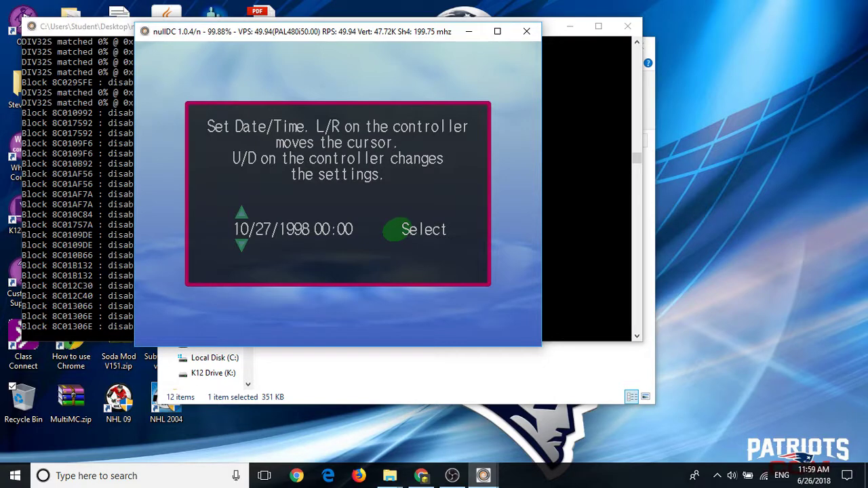
pyautogui.press('Down')
pyautogui.press('Down')
pyautogui.press('Down')
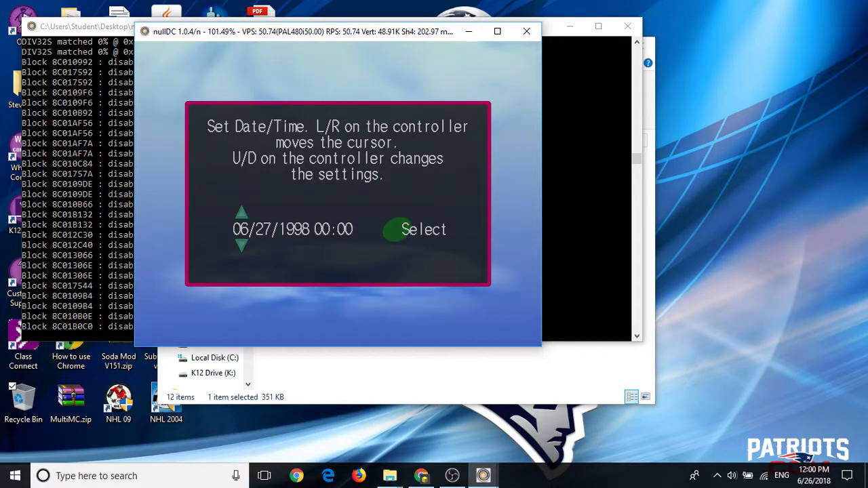
pyautogui.press('Right')
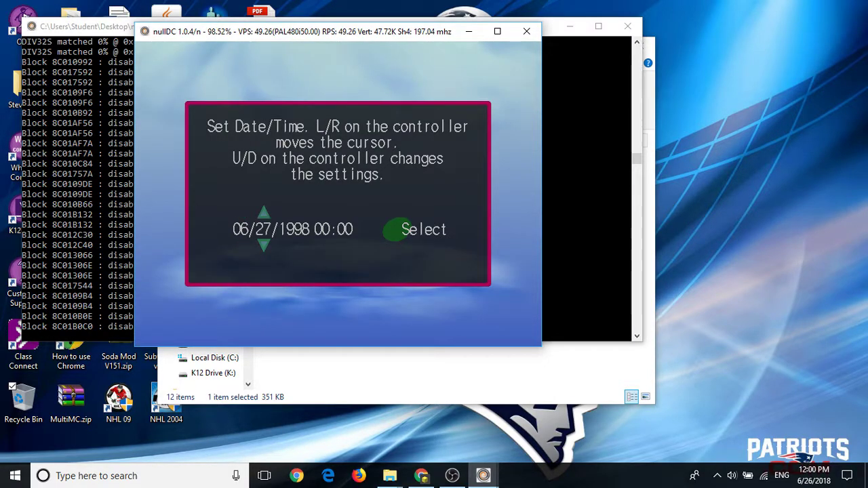
pyautogui.press('Down')
pyautogui.press('Right')
pyautogui.press('Up')
pyautogui.press('Up')
pyautogui.press('Up')
pyautogui.press('Up')
pyautogui.press('Up')
pyautogui.press('Up')
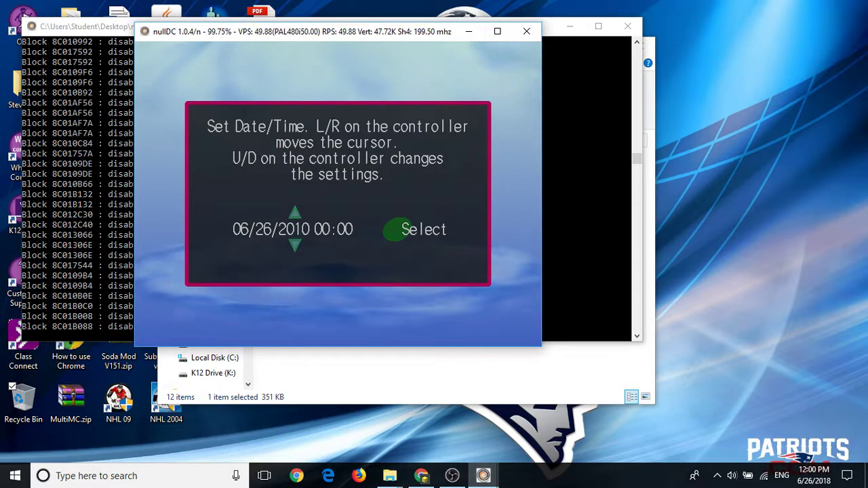
pyautogui.press('Up')
pyautogui.press('Up')
pyautogui.press('Up')
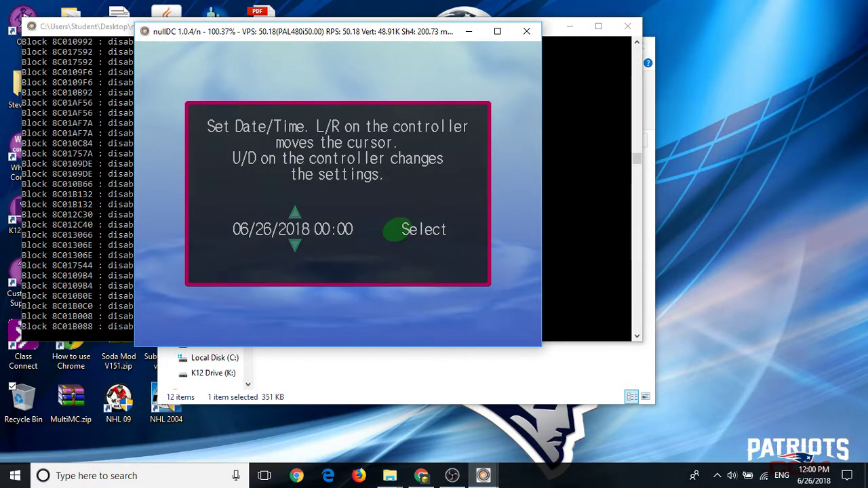
pyautogui.press('Right')
pyautogui.press('Up')
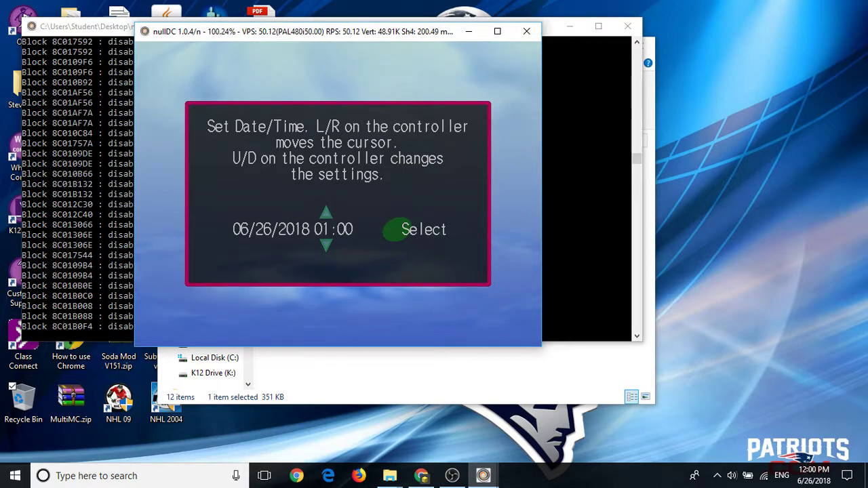
pyautogui.press('Up')
pyautogui.press('Up')
pyautogui.press('Up')
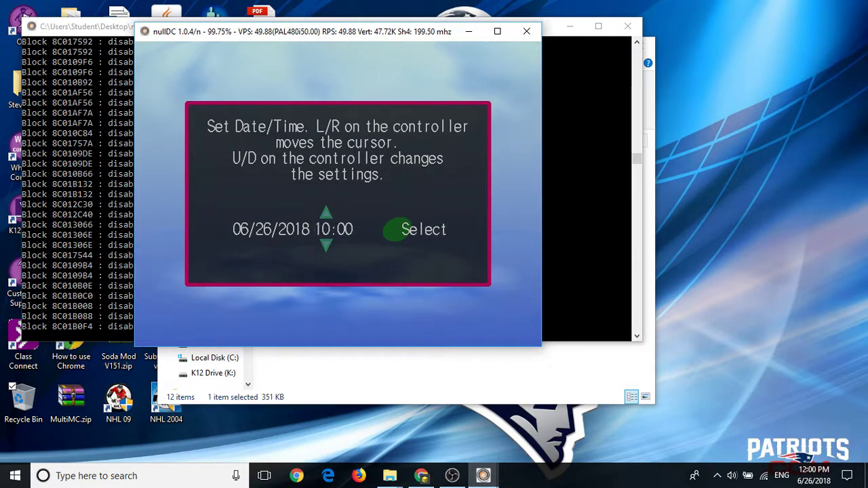
pyautogui.press('Up')
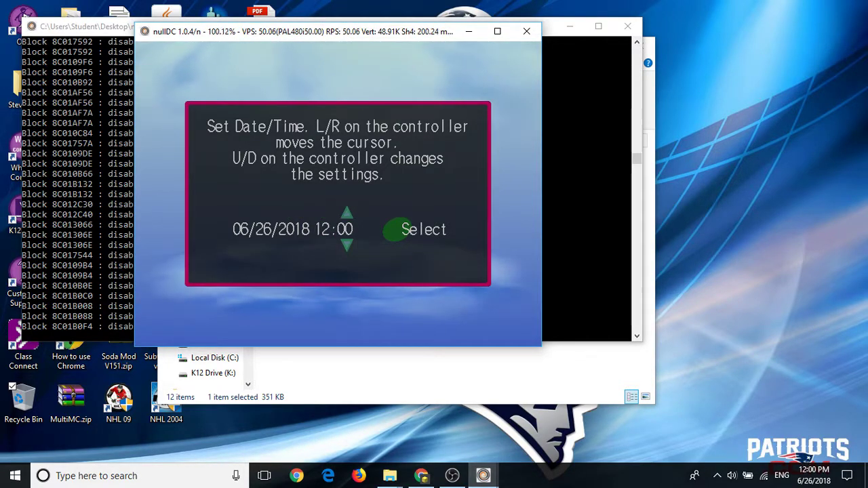
pyautogui.press('x')
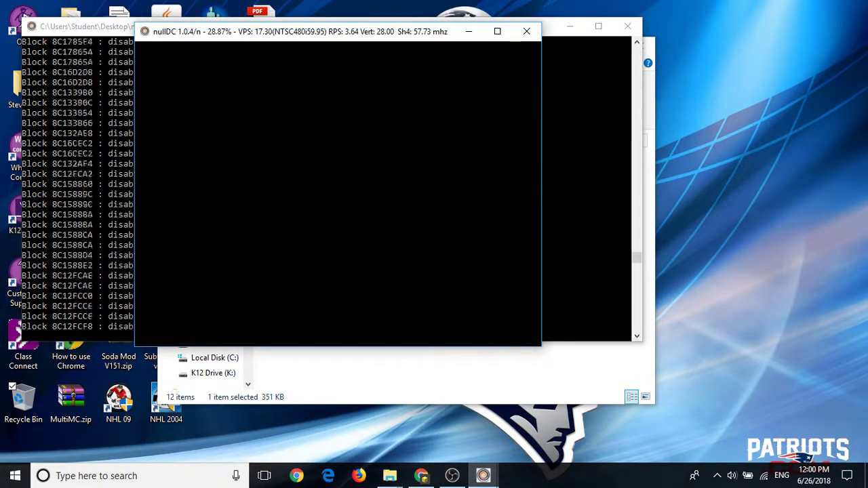
# Keep the emulator window focused while the SEGA and Sonic Team intro plays to Press Start Button
pyautogui.moveTo(102, 27); pyautogui.dragTo(99, 27)
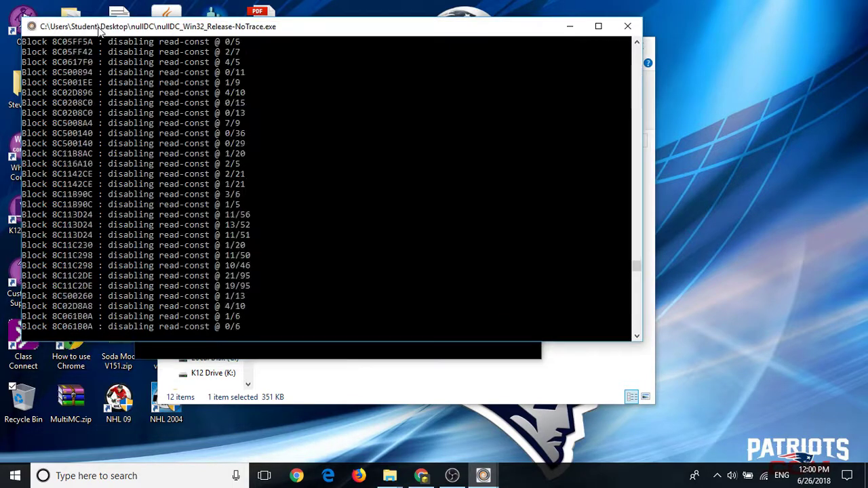
pyautogui.click(269, 358)
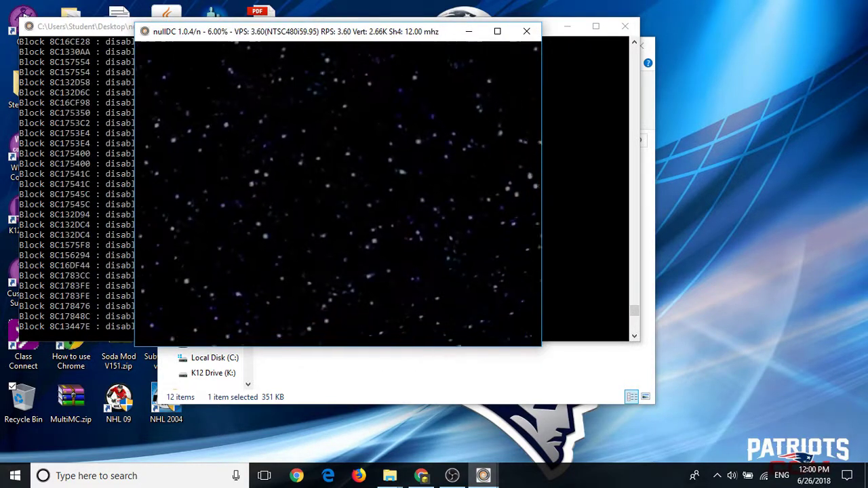
pyautogui.click(390, 423)
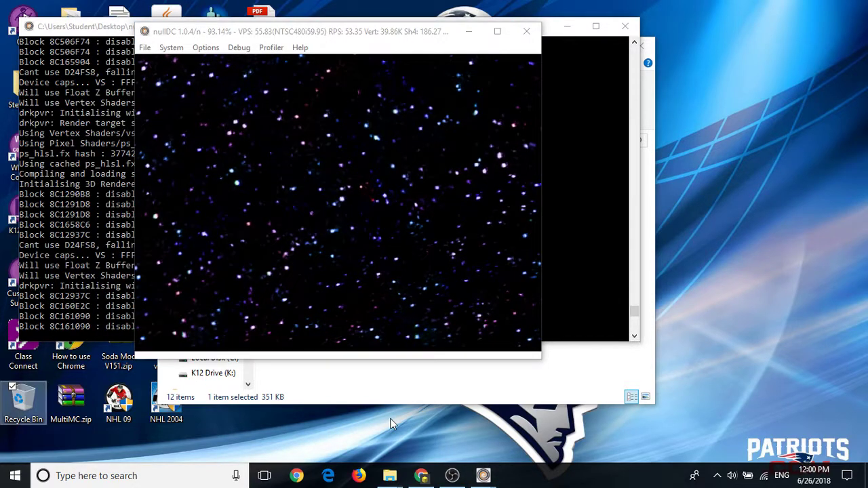
pyautogui.click(359, 90)
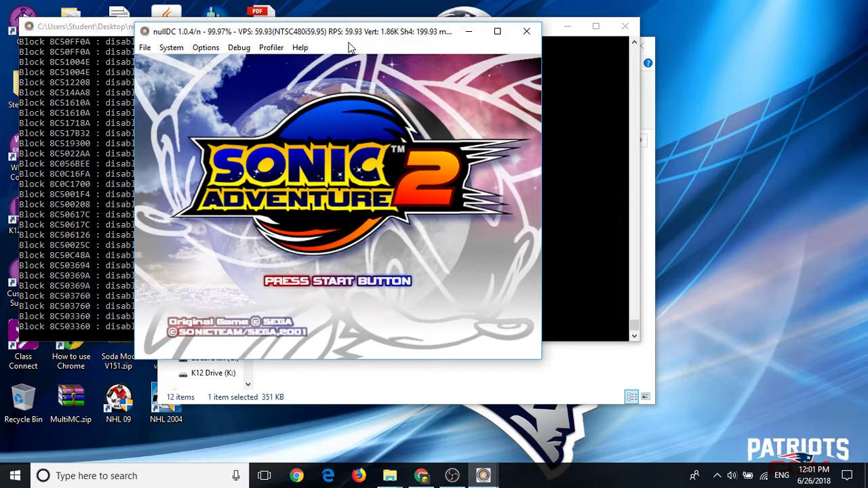
# Pass the title screen, choose the first memory card and create a new save file
pyautogui.press('Return')
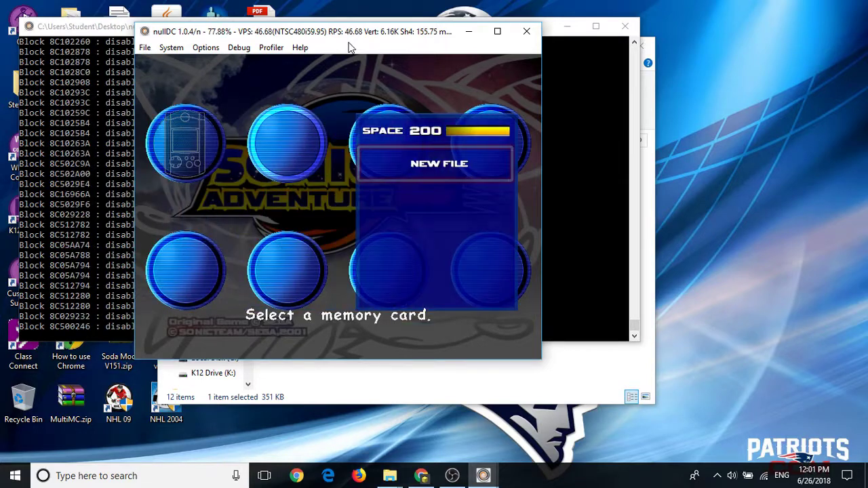
pyautogui.press('Right')
pyautogui.press('Right')
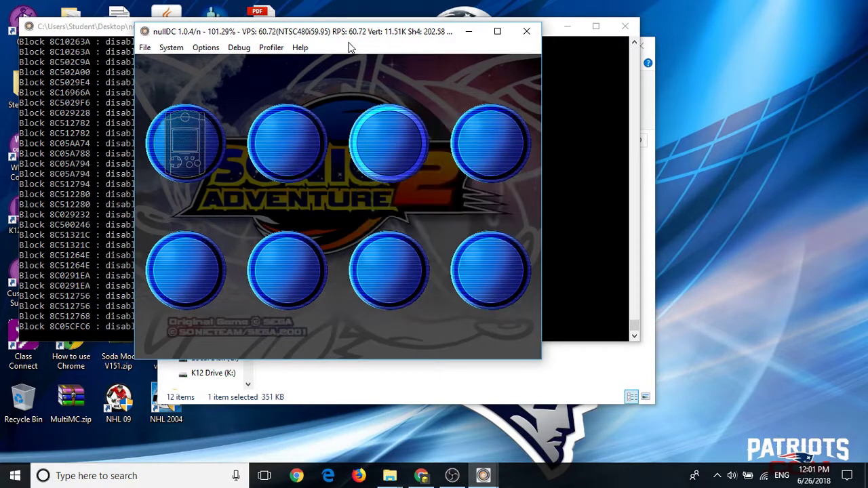
pyautogui.press('Left')
pyautogui.press('Left')
pyautogui.press('Down')
pyautogui.press('Up')
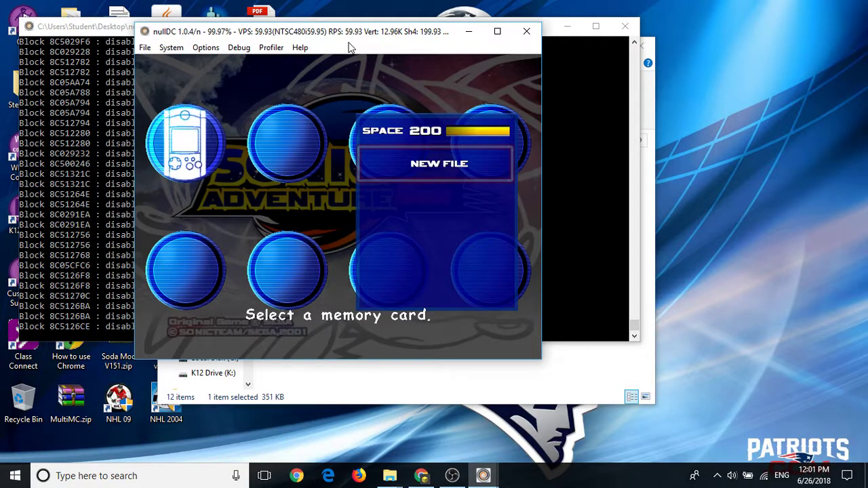
pyautogui.press('Return')
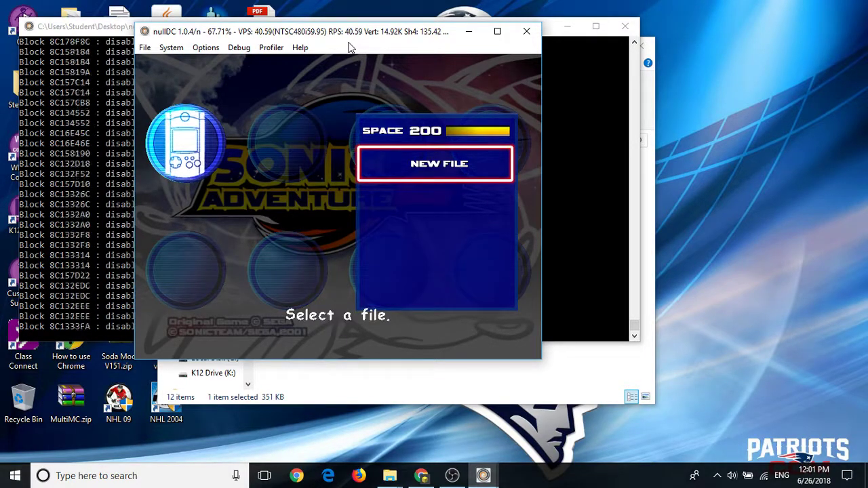
pyautogui.press('Return')
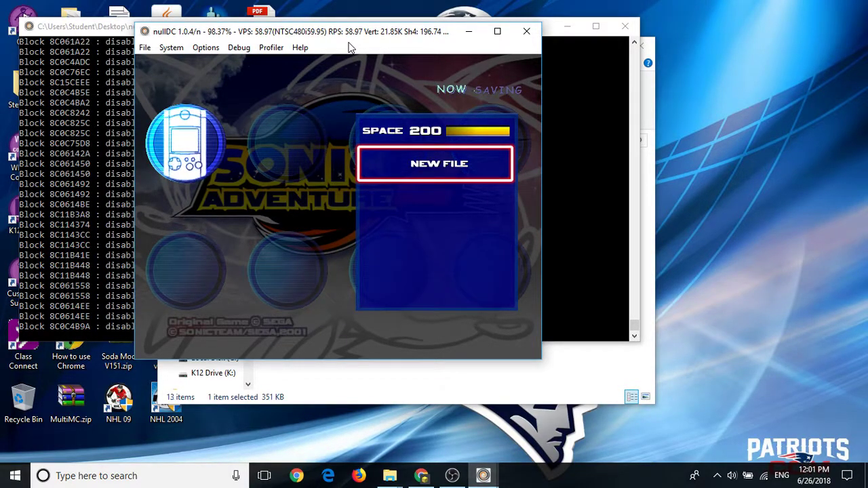
# Move through the main menu entries and return to 1P PLAY
pyautogui.press('Down')
pyautogui.press('Down')
pyautogui.press('Down')
pyautogui.press('Up')
pyautogui.press('Down')
pyautogui.press('Up')
pyautogui.press('Up')
pyautogui.press('Up')
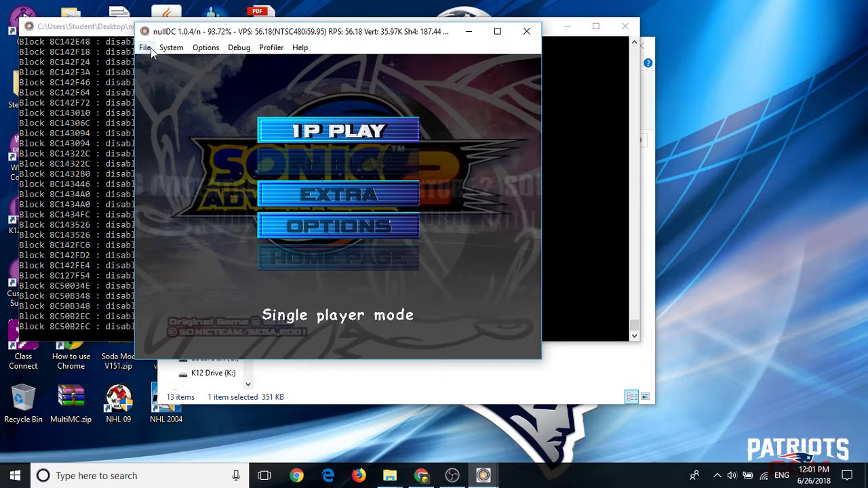
# Quit the nullDC emulator with File > Exit
pyautogui.click(146, 47)
pyautogui.click(179, 114)
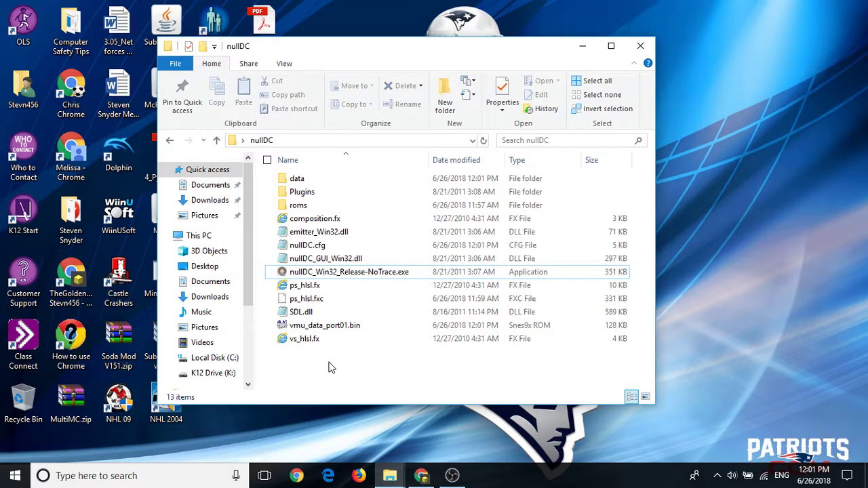
pyautogui.moveTo(322, 366)
pyautogui.mouseDown()
pyautogui.moveTo(314, 166)
pyautogui.moveTo(346, 376)
pyautogui.mouseUp()
# Close the nullDC folder window and bring up Downloads, selecting the nullDC_104_r136.7z archive
pyautogui.click(640, 46)
pyautogui.click(390, 476)
pyautogui.click(385, 190)
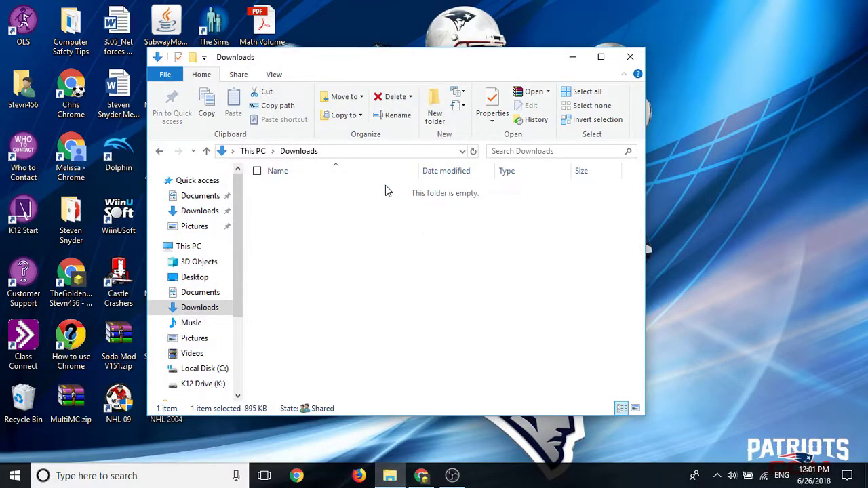